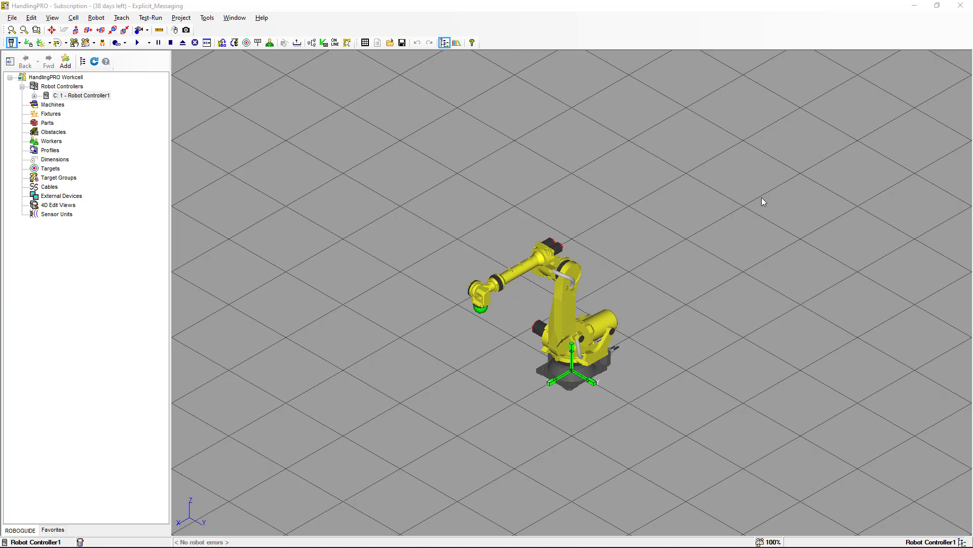
- Switch to the browser and sign in to the FANUC America MyPortal customer portal with the prefilled credentials
key(alt+Tab)
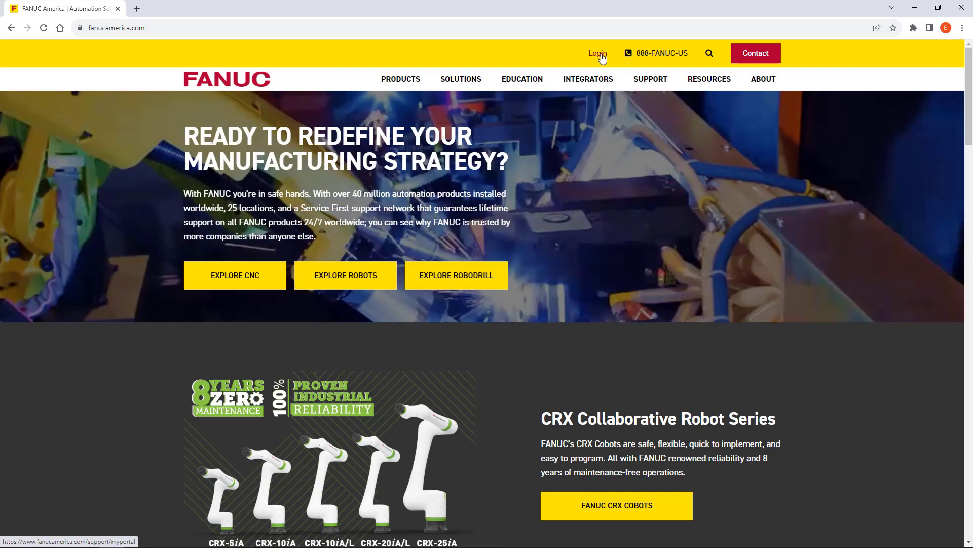
click(600, 57)
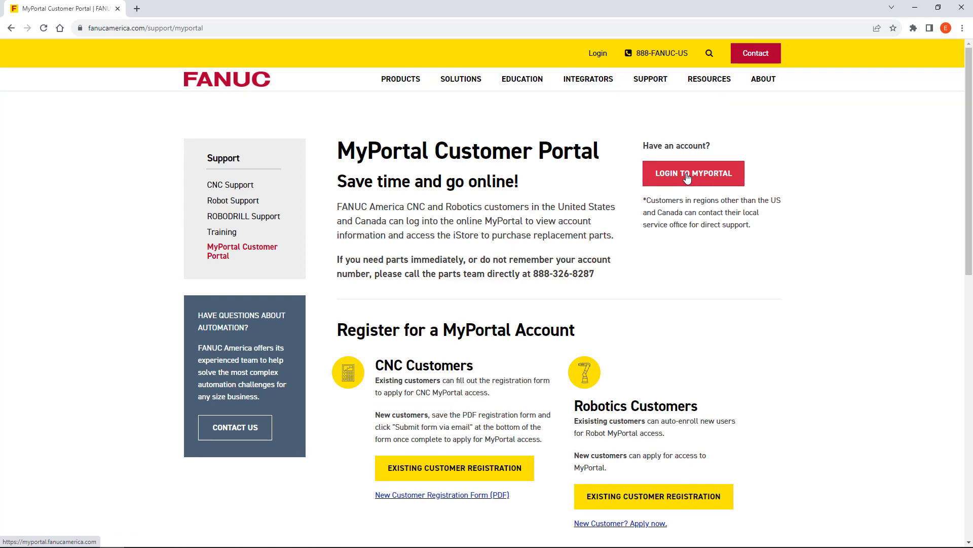
click(687, 175)
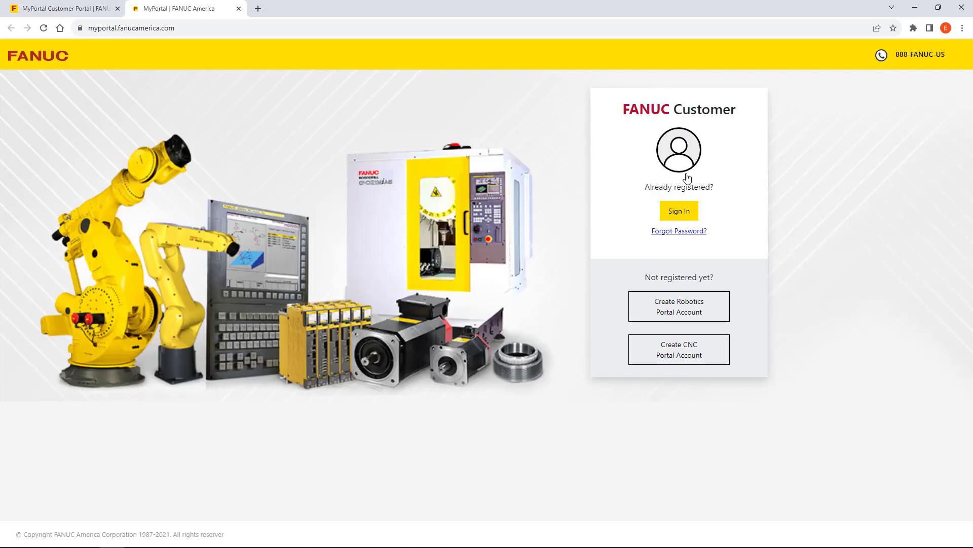
click(687, 216)
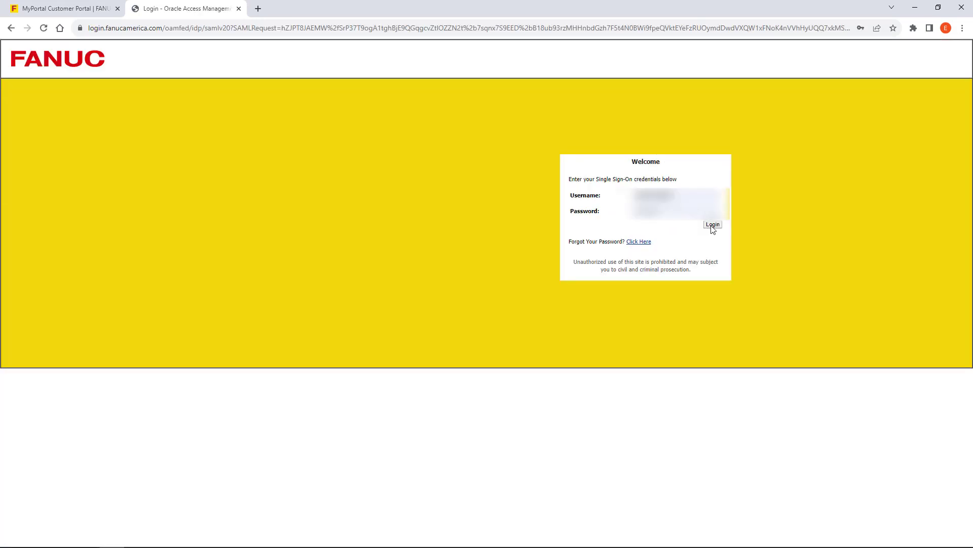
click(712, 225)
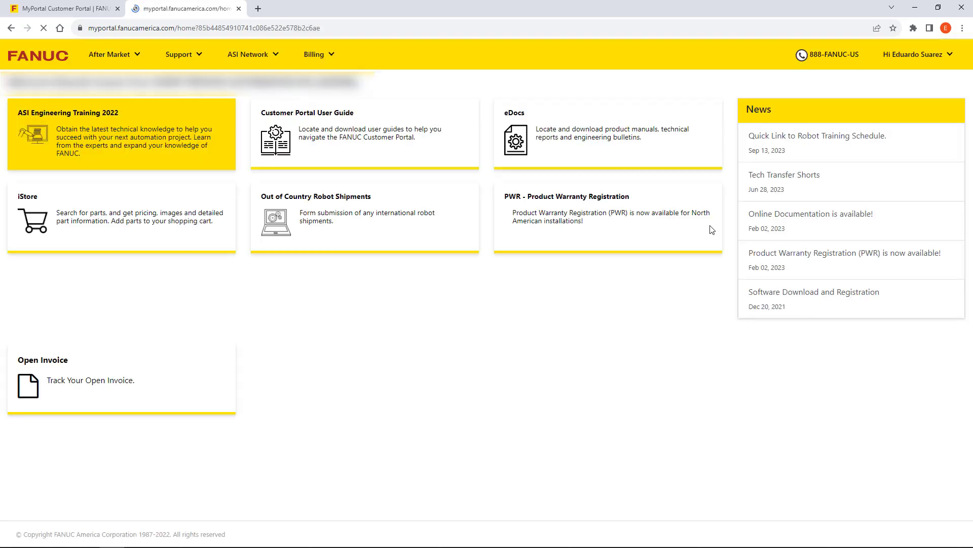
- Open eDocs, dismiss its instructions, and search the manuals for the copied search text
click(606, 153)
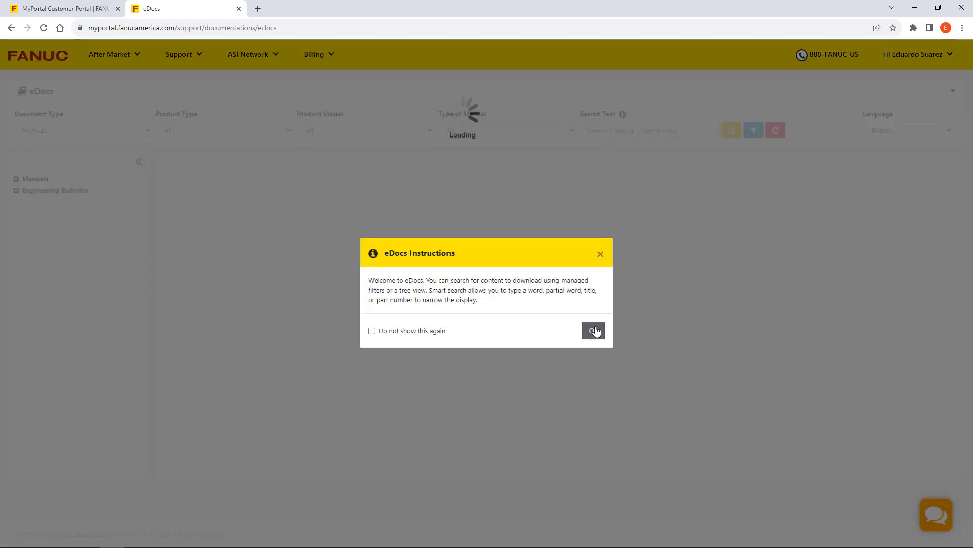
click(593, 330)
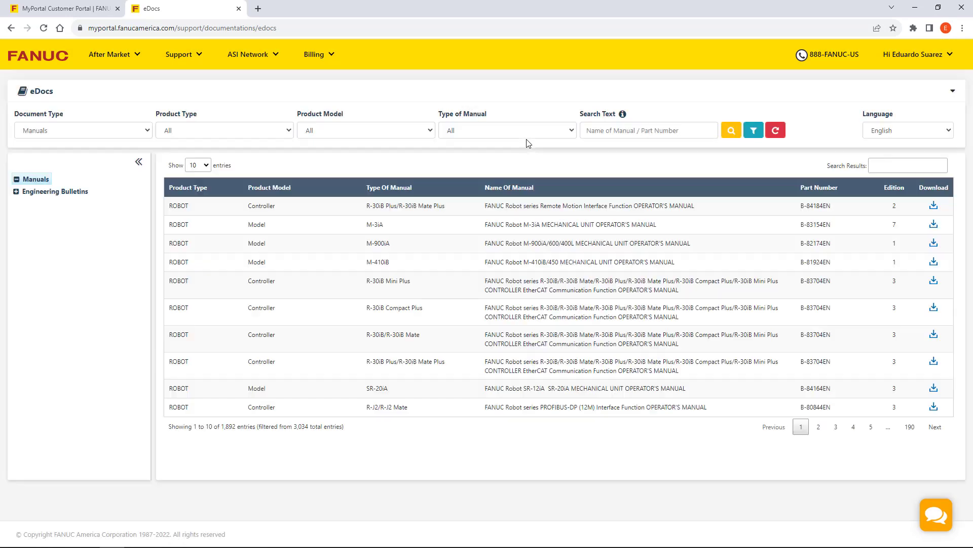
click(616, 130)
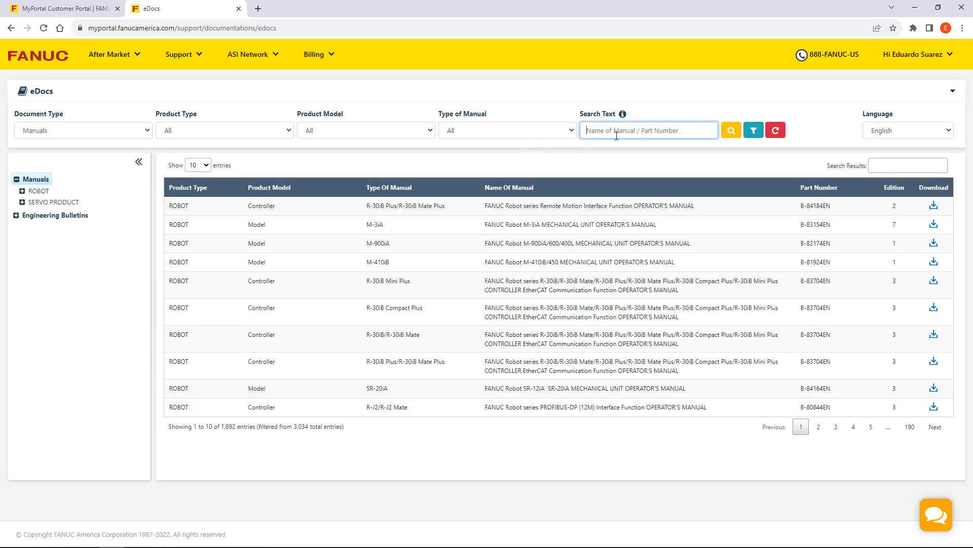
text(MAROU91EN02171E)
click(731, 132)
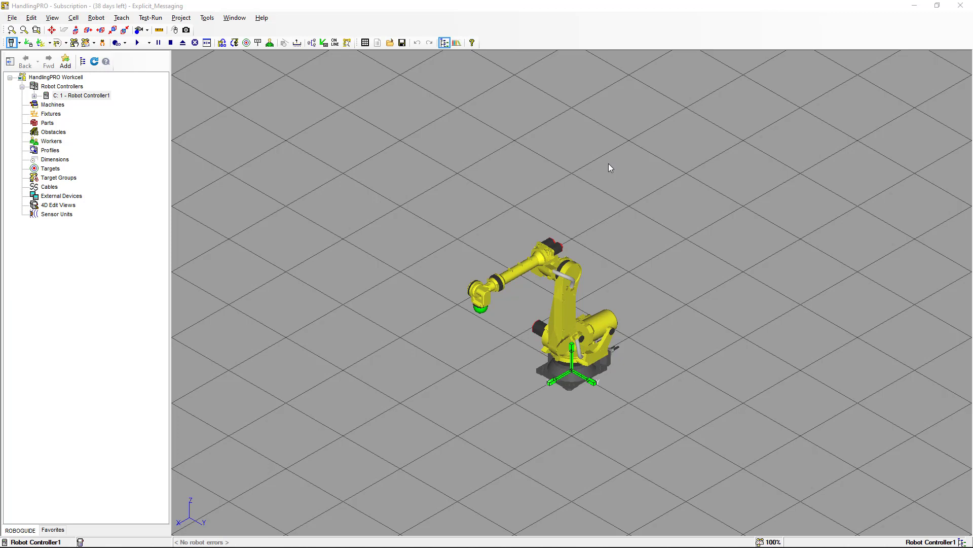
- Back in ROBOGUIDE, review Robot Controller1's order and configuration information in its properties, then close them
click(102, 97)
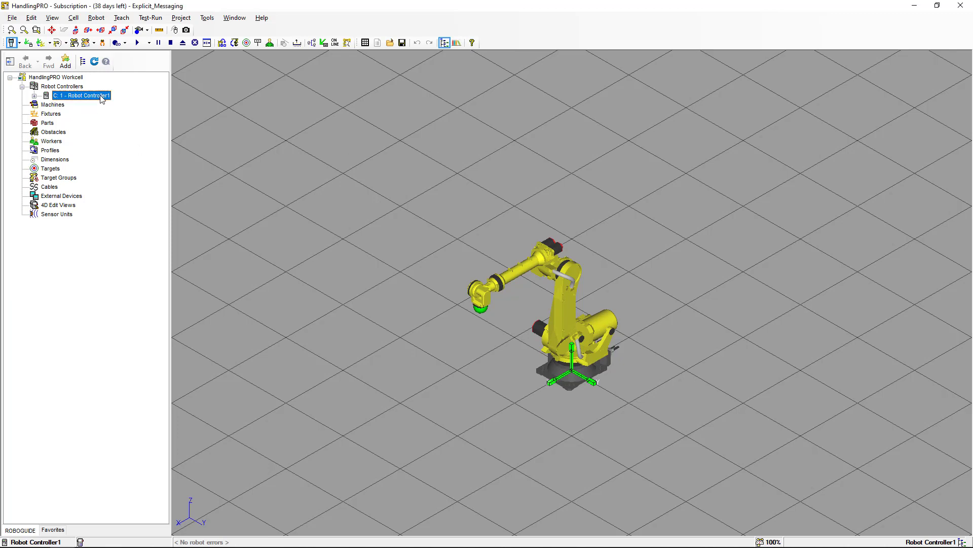
right_click(101, 97)
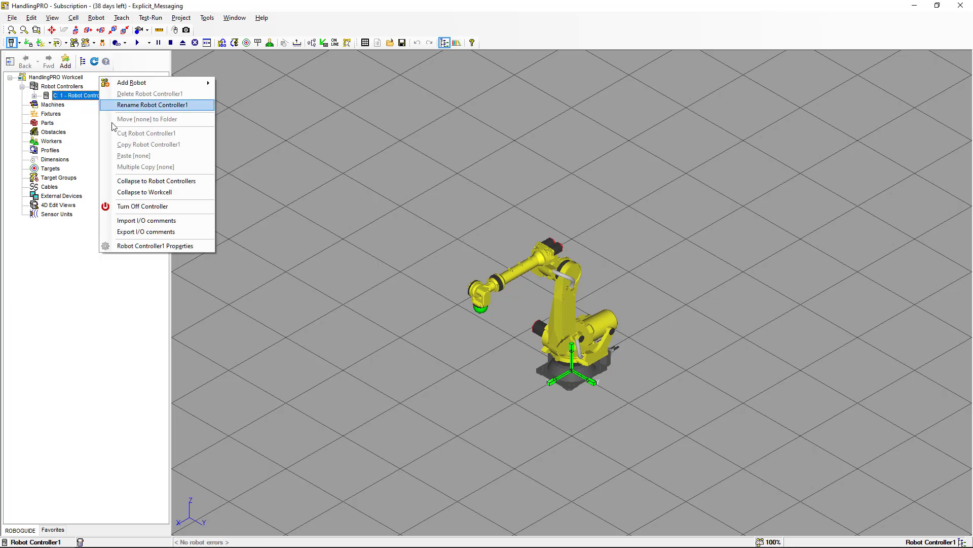
click(161, 248)
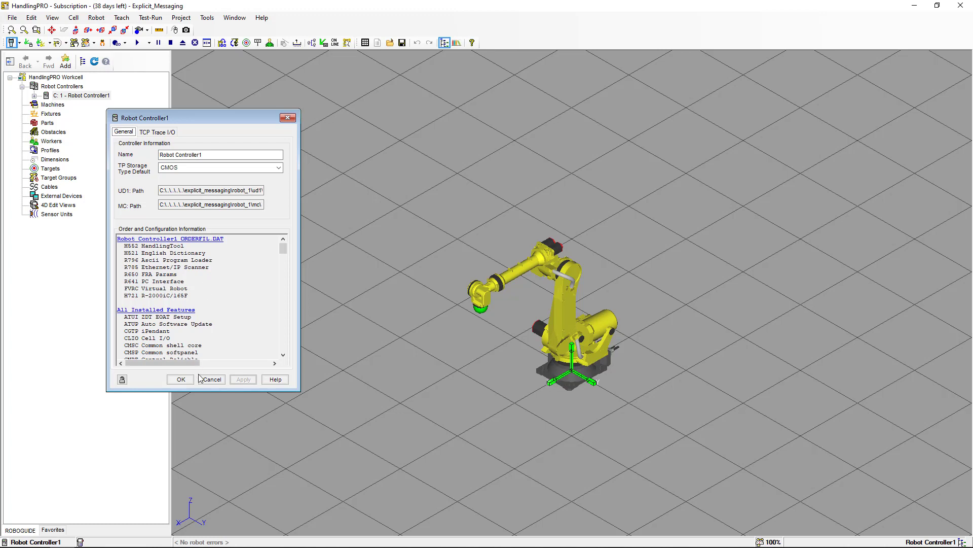
click(181, 380)
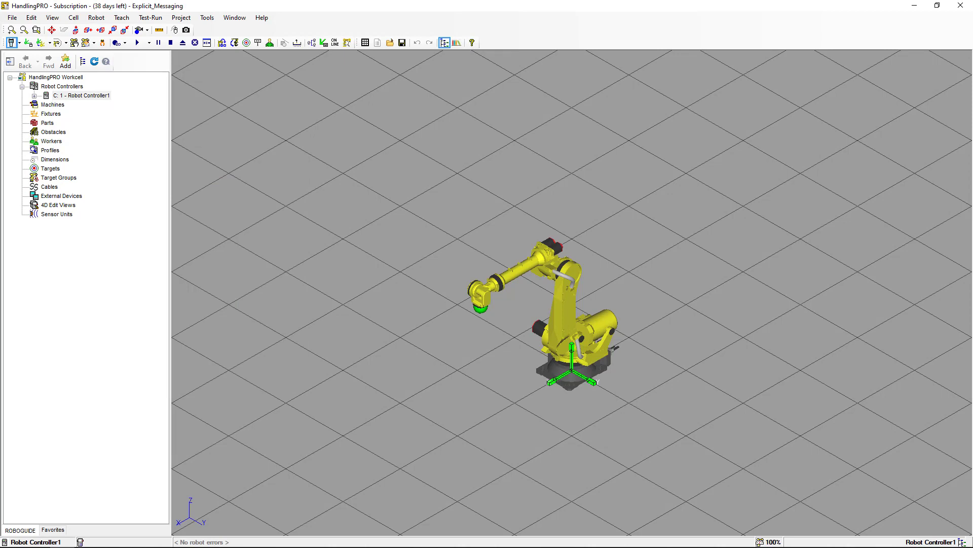
- Bring up the teach pendant and open the TCP/IP detailed setup under Host Comm
key(alt+Tab)
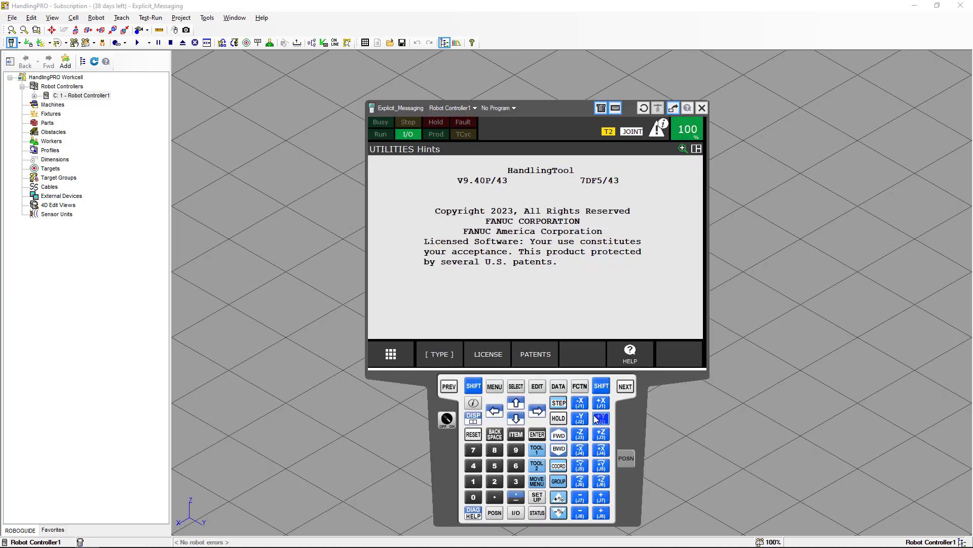
click(496, 387)
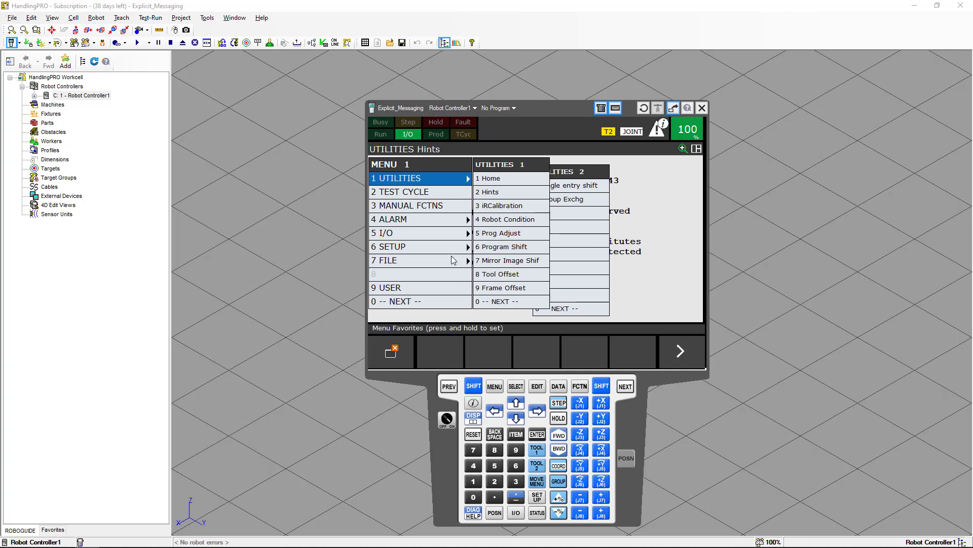
click(452, 248)
click(510, 302)
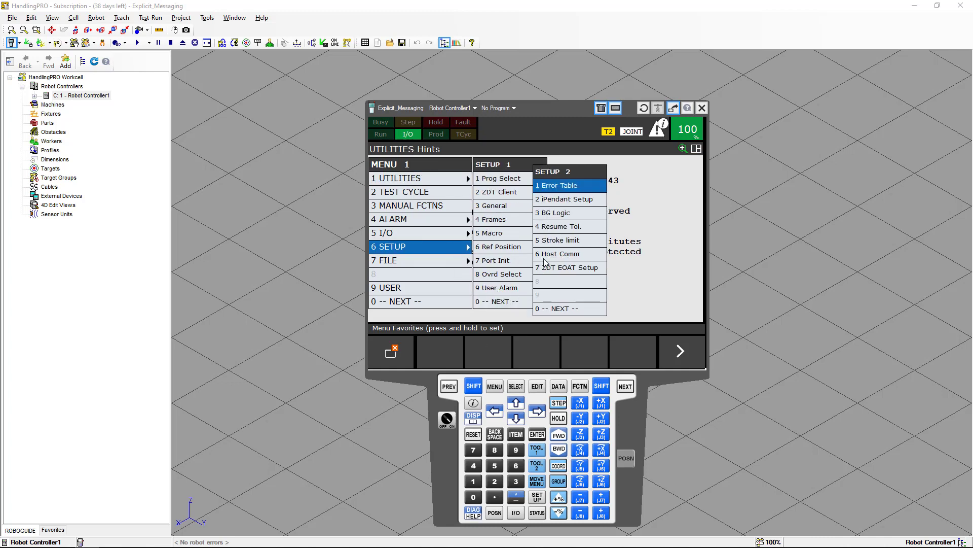
click(547, 258)
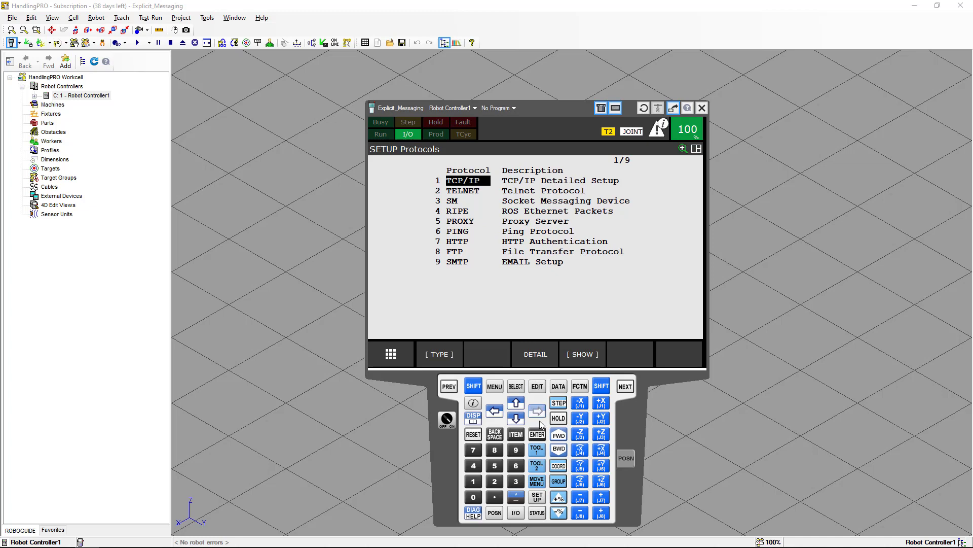
click(540, 354)
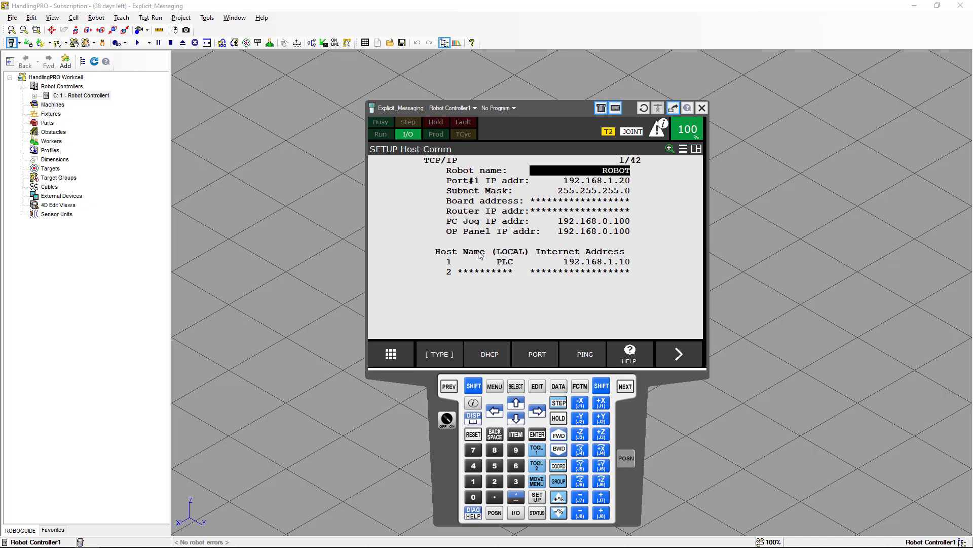
- Examine the first local host entry's name and Internet address in the TCP/IP setup
click(507, 265)
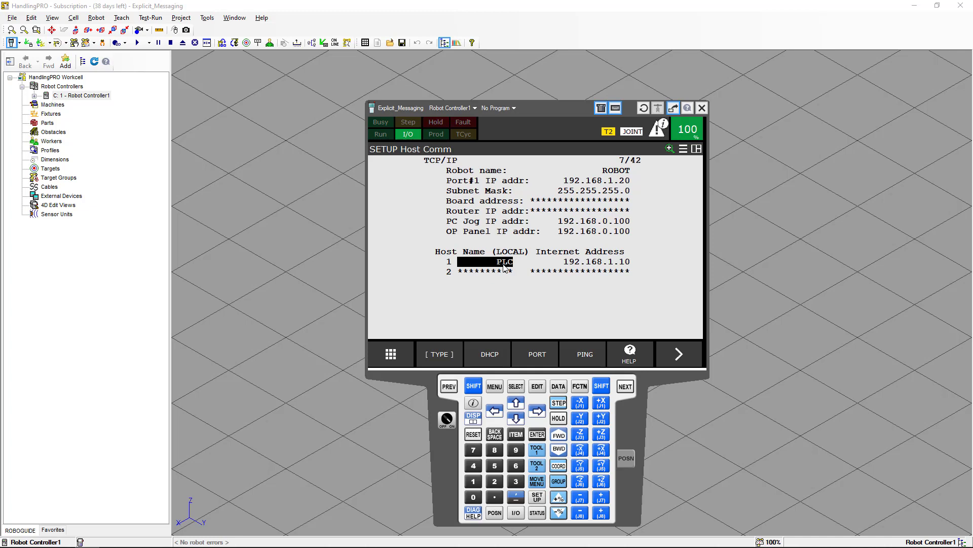
click(581, 261)
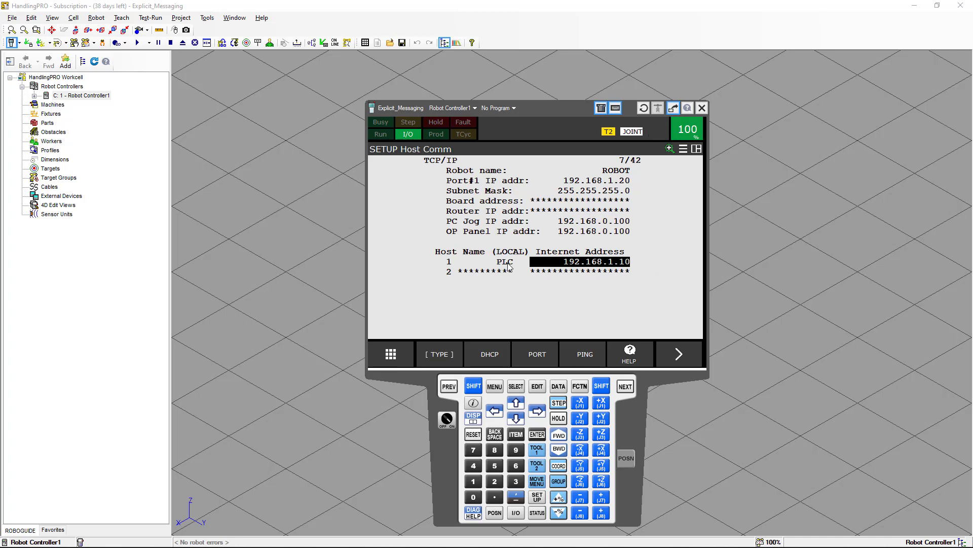
click(448, 264)
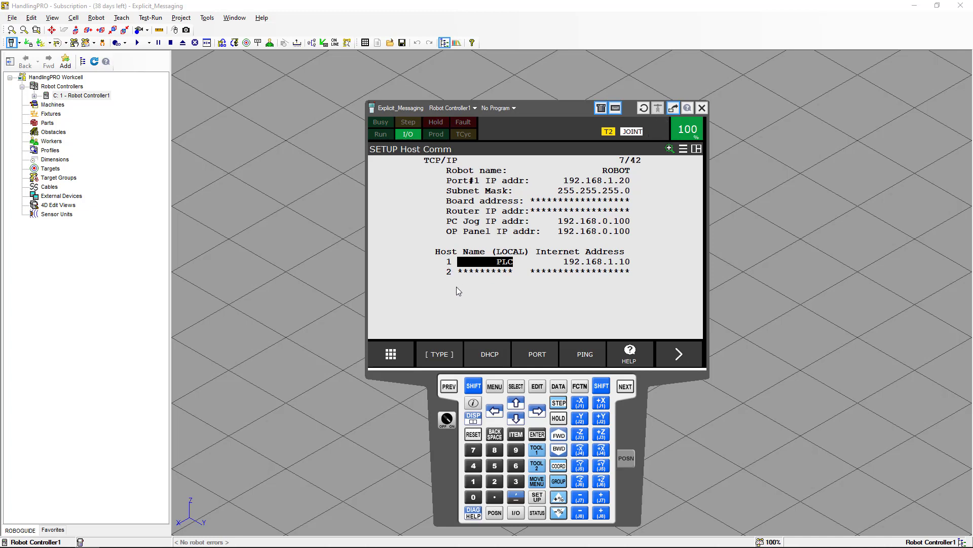
- Open the EtherNet/IP connection list and examine the adapter configuration of the PLC connection in slot 1
click(498, 386)
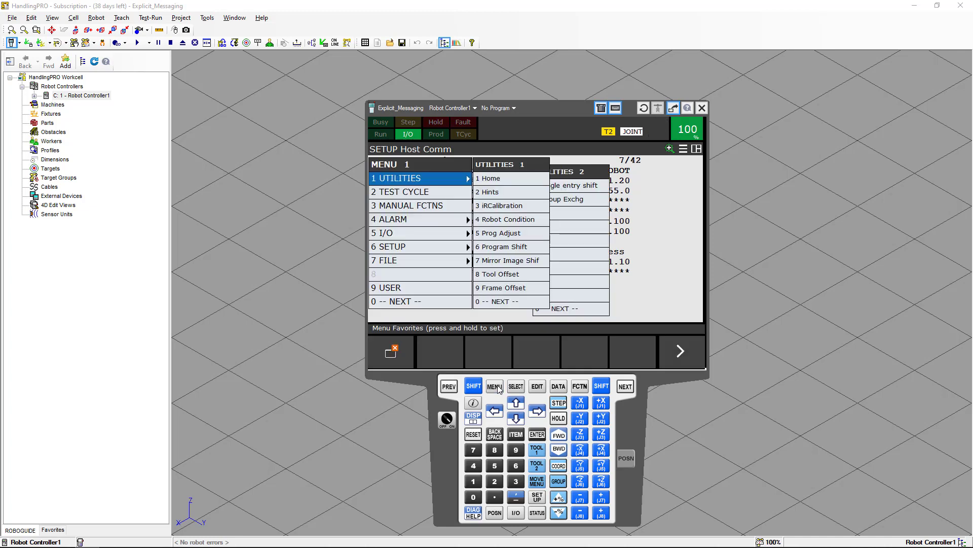
click(442, 235)
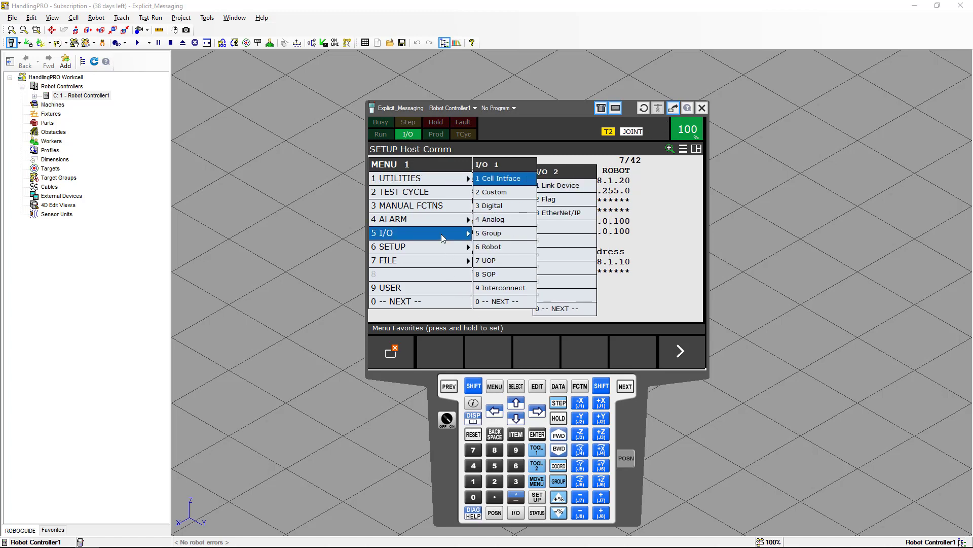
click(552, 214)
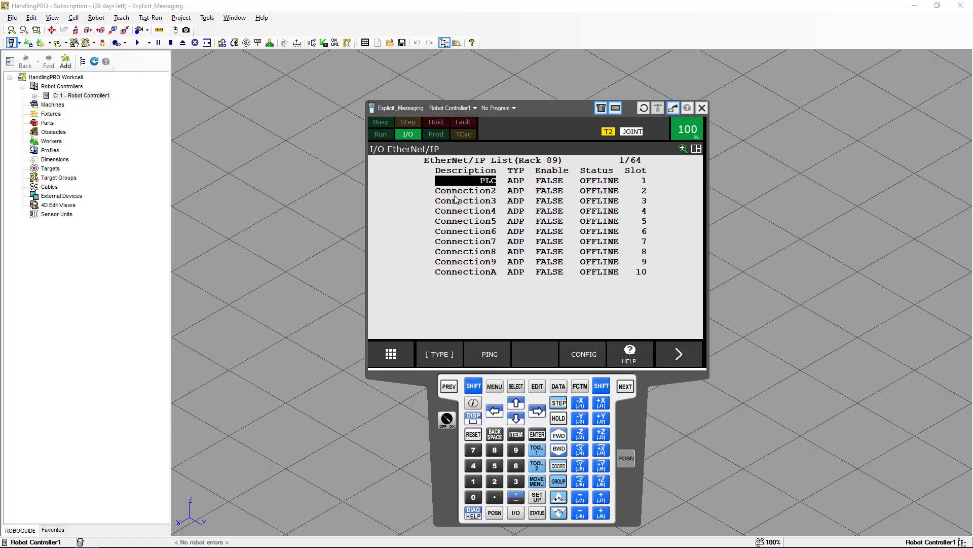
click(575, 356)
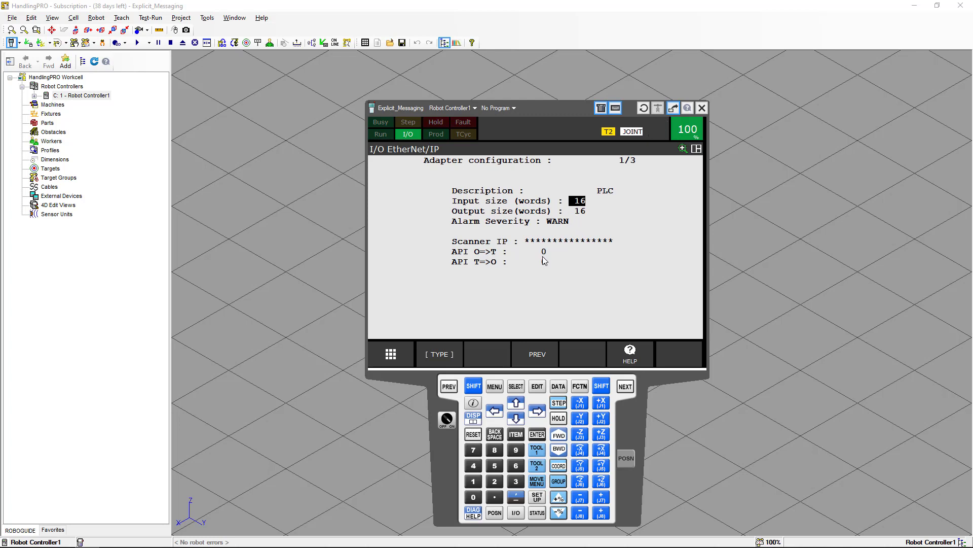
- Return to the EtherNet/IP list and set Enable to TRUE for the PLC connection
click(449, 388)
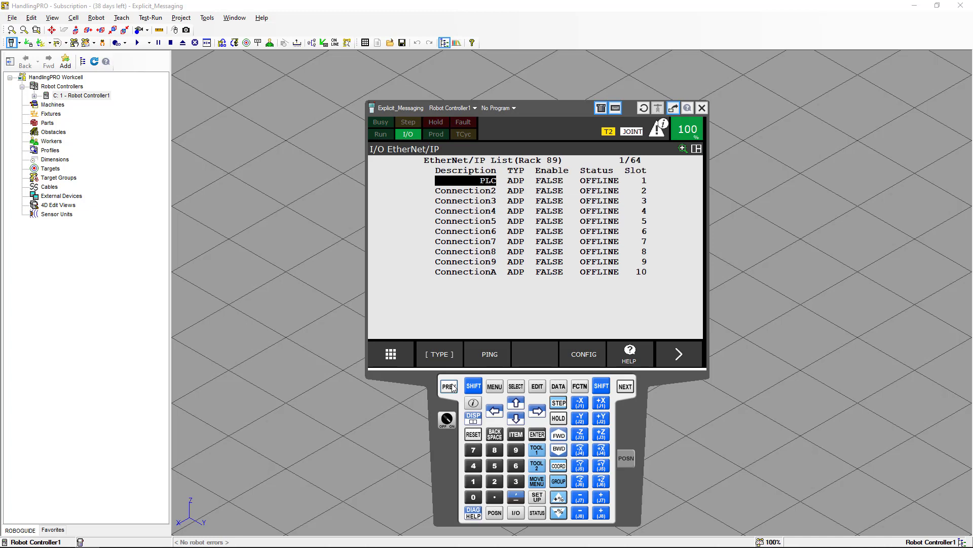
click(547, 182)
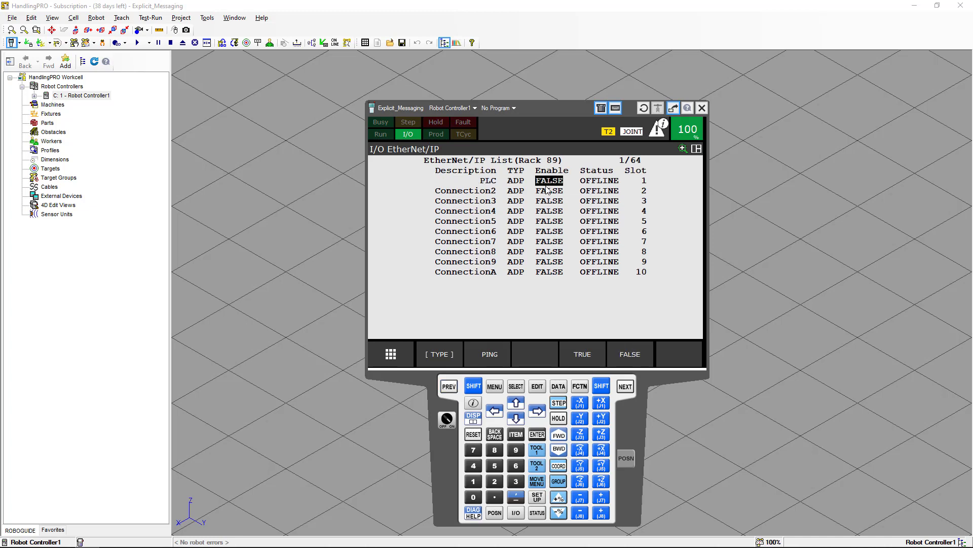
click(592, 349)
- Examine the range, rack, slot and start assignments of the digital inputs and the digital outputs
click(496, 388)
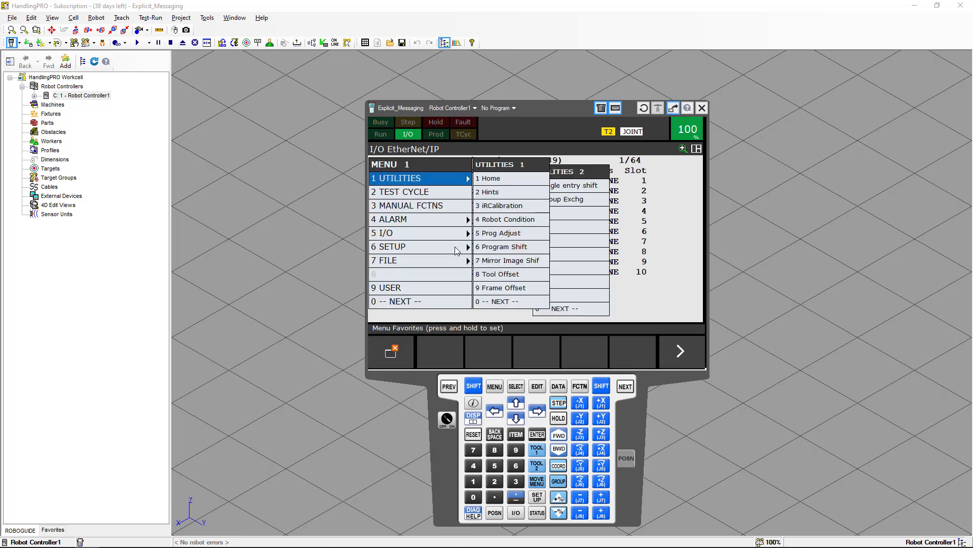
click(454, 236)
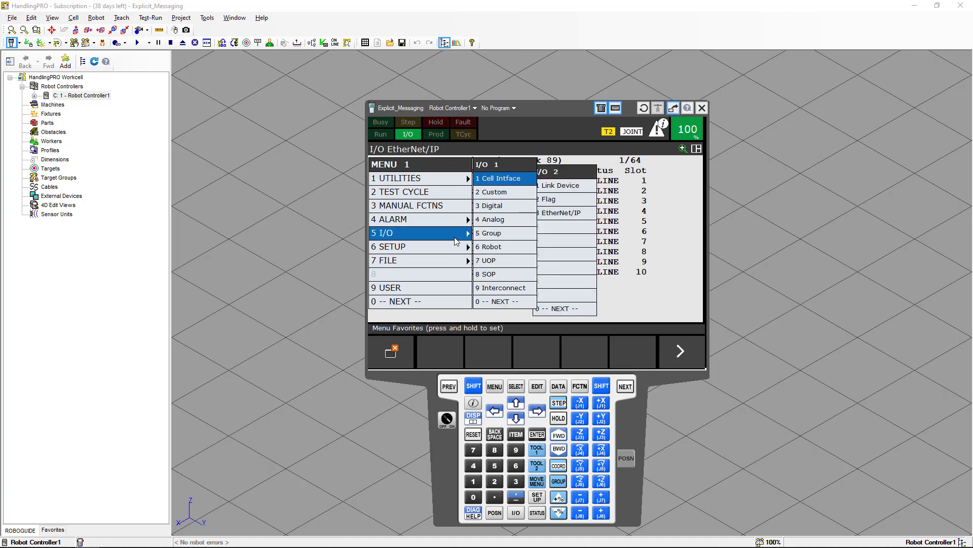
click(499, 208)
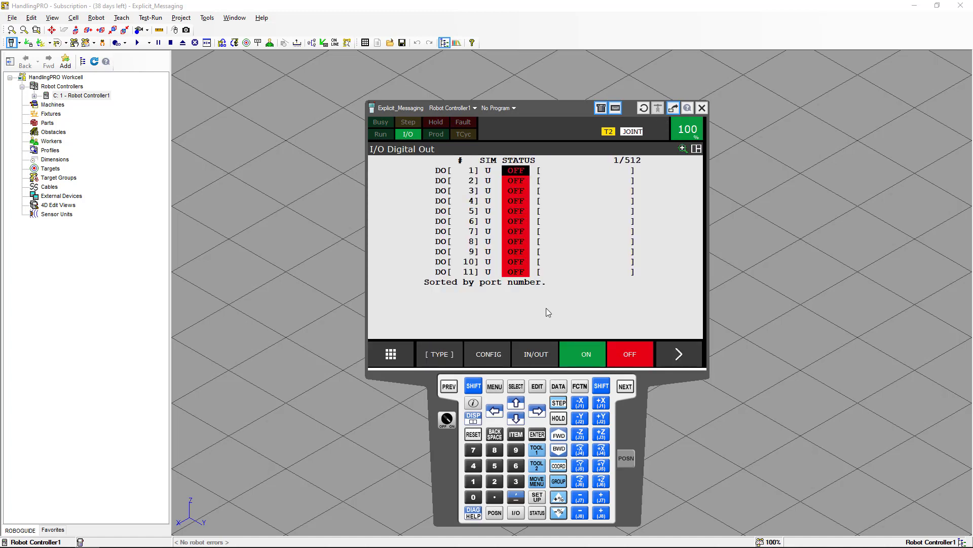
click(544, 355)
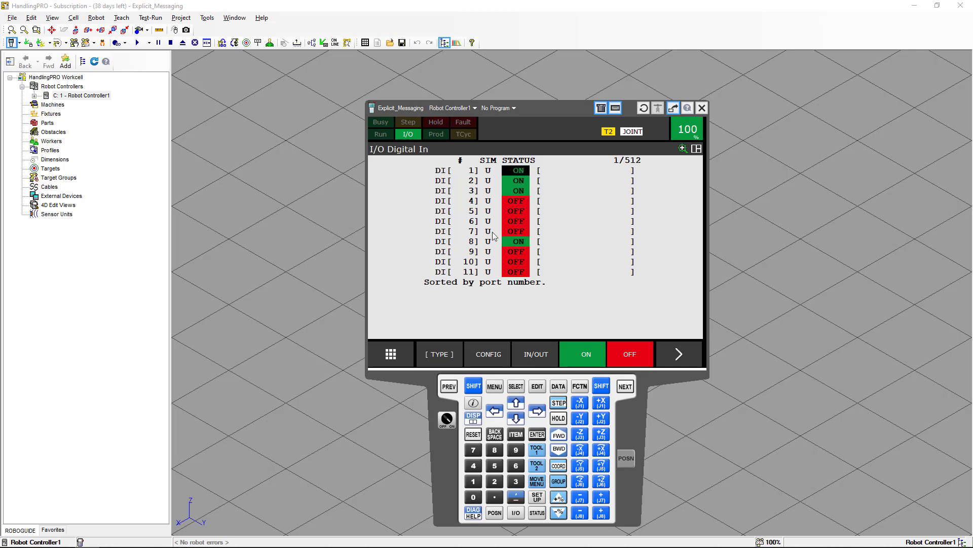
click(490, 354)
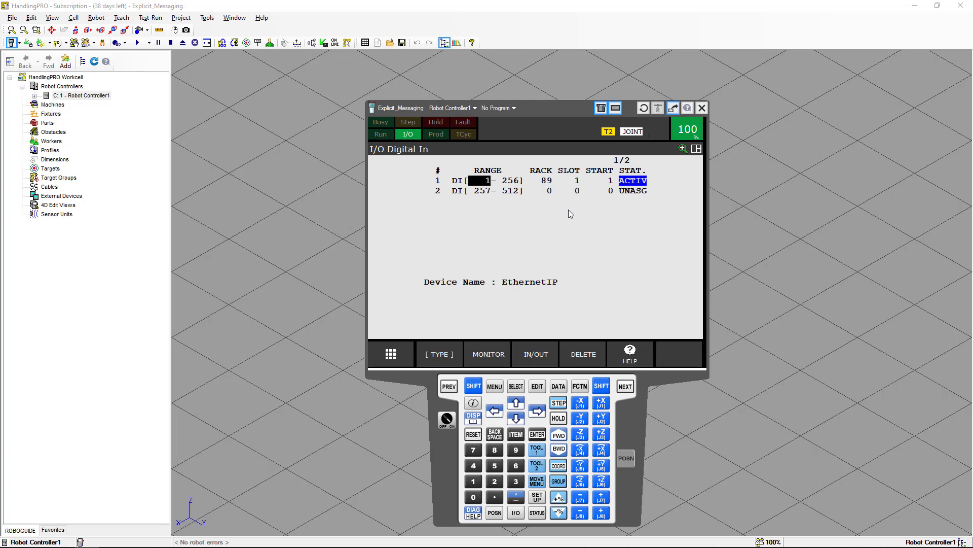
click(536, 354)
- Switch to the UOP inputs and examine their range, rack, slot and start assignment
click(451, 359)
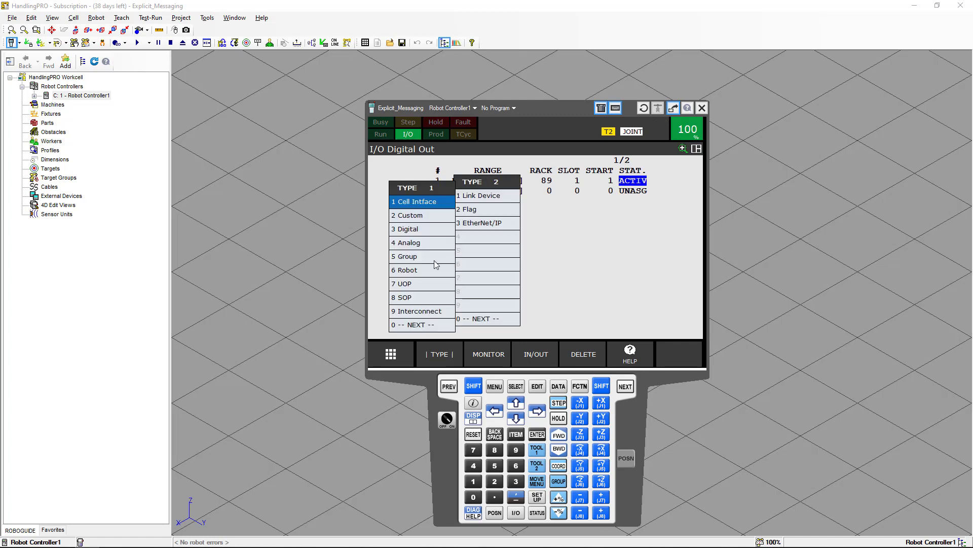
click(437, 285)
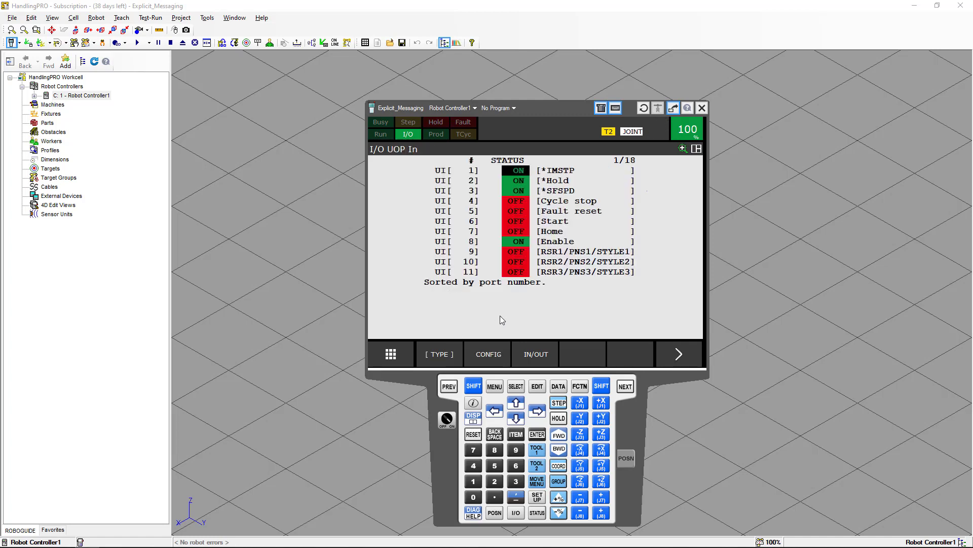
click(495, 353)
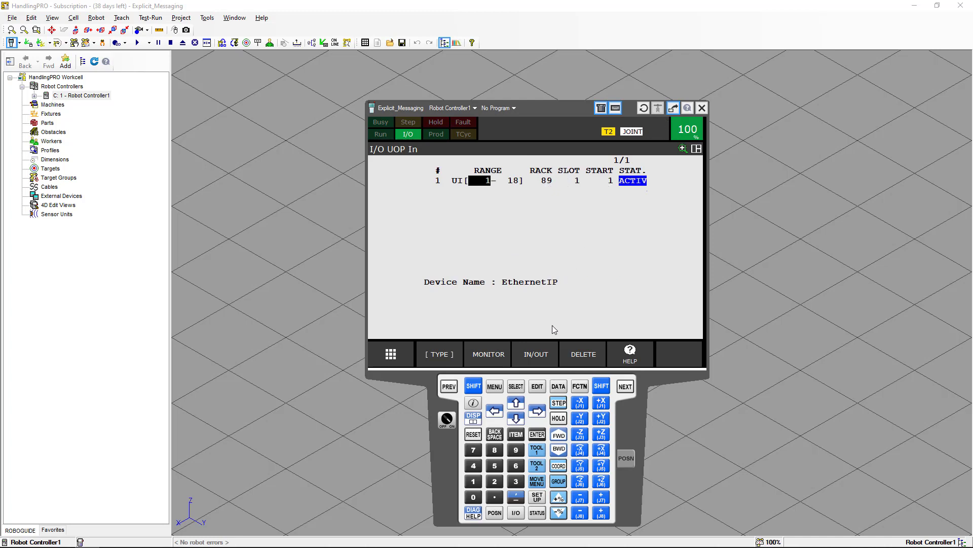
- Switch between the UOP outputs and inputs to compare their range, rack, slot and start assignments
click(545, 350)
click(545, 354)
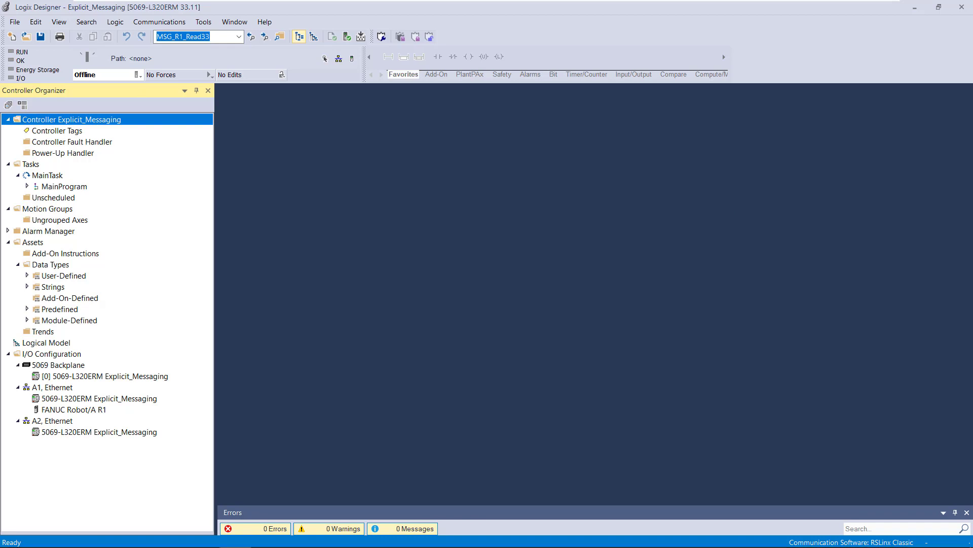
- Switch to Logix Designer and examine the type, revision and EtherNet/IP mode in the Explicit_Messaging controller's properties
right_click(201, 128)
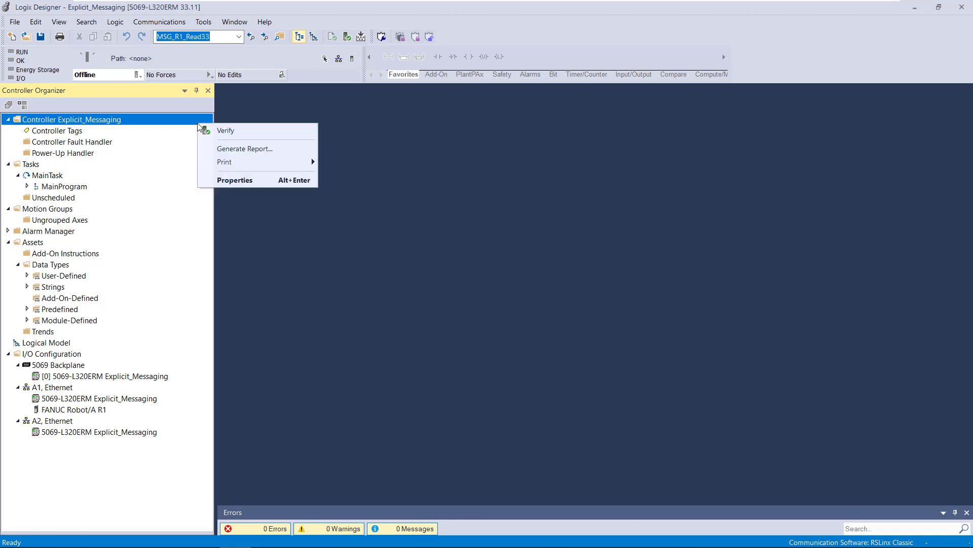
click(230, 182)
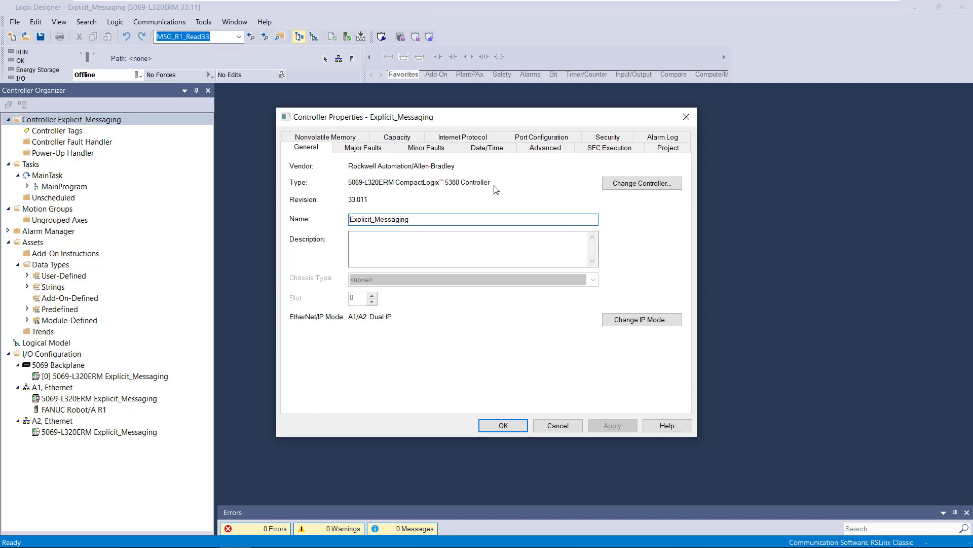
click(513, 427)
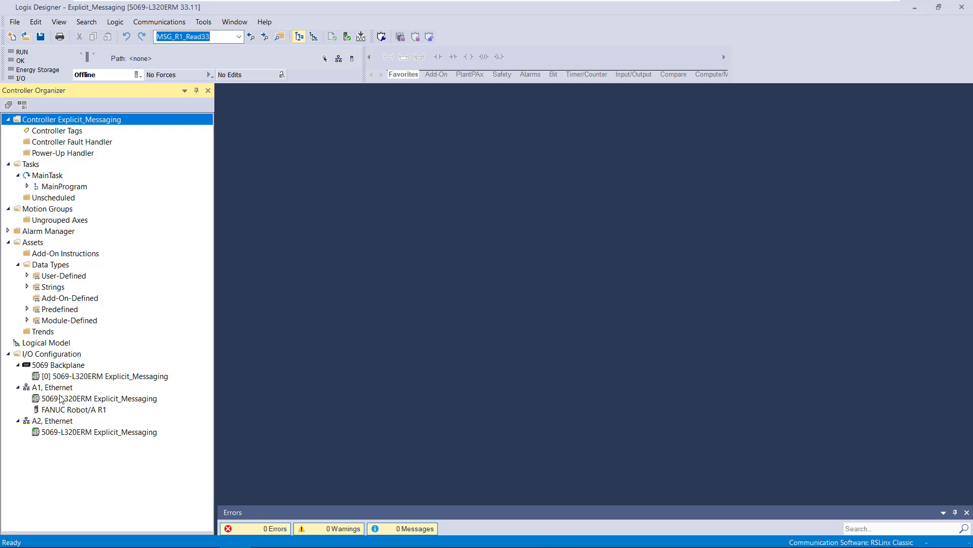
- Start adding a new module to the A1 Ethernet network and search the module catalog for fanuc
click(70, 410)
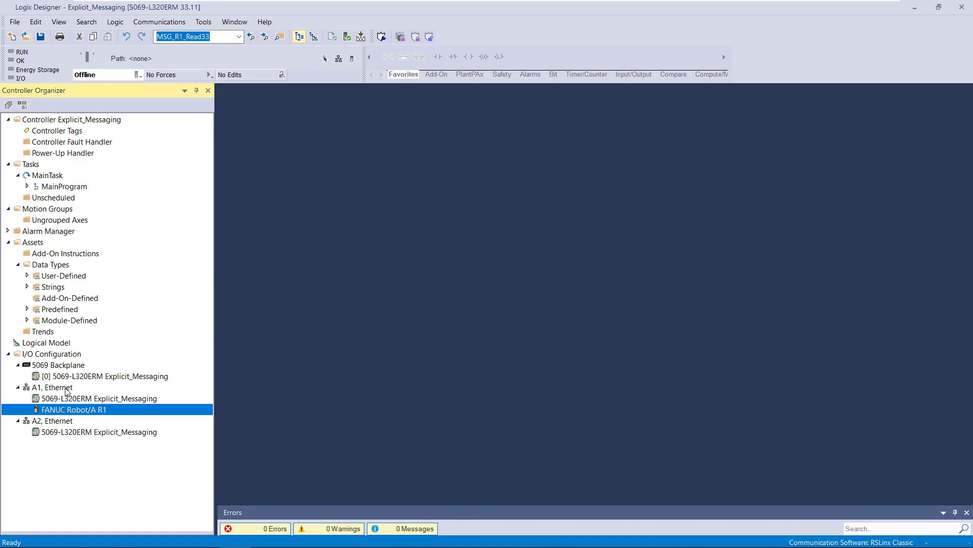
click(66, 388)
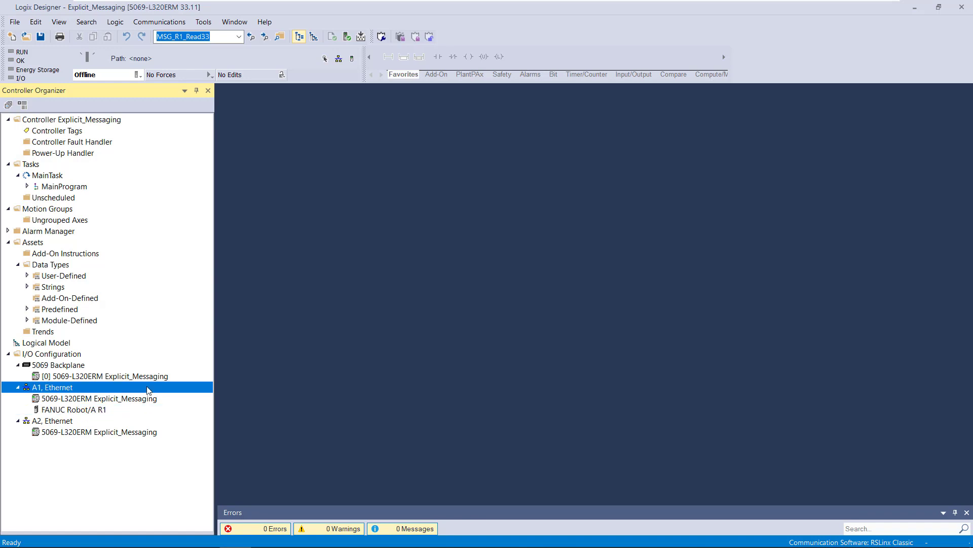
right_click(107, 387)
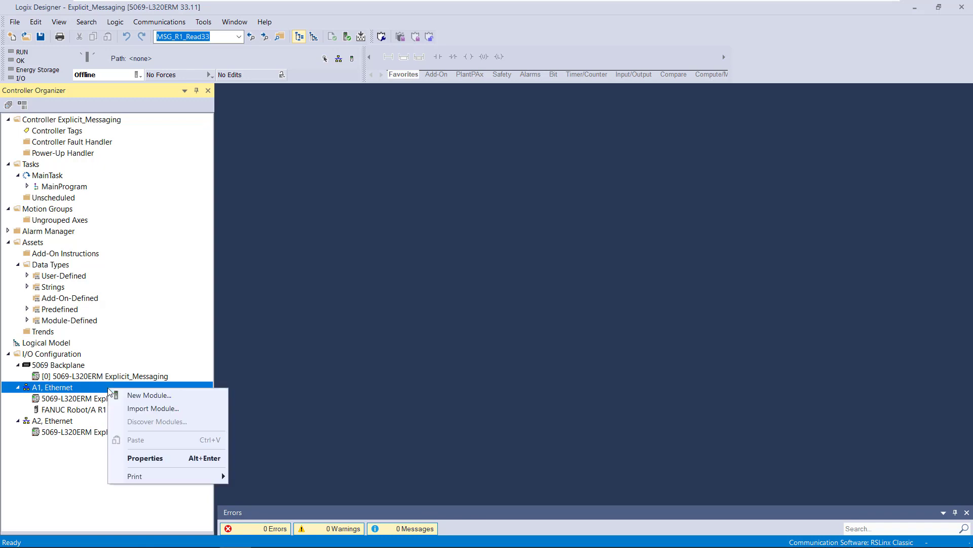
click(136, 398)
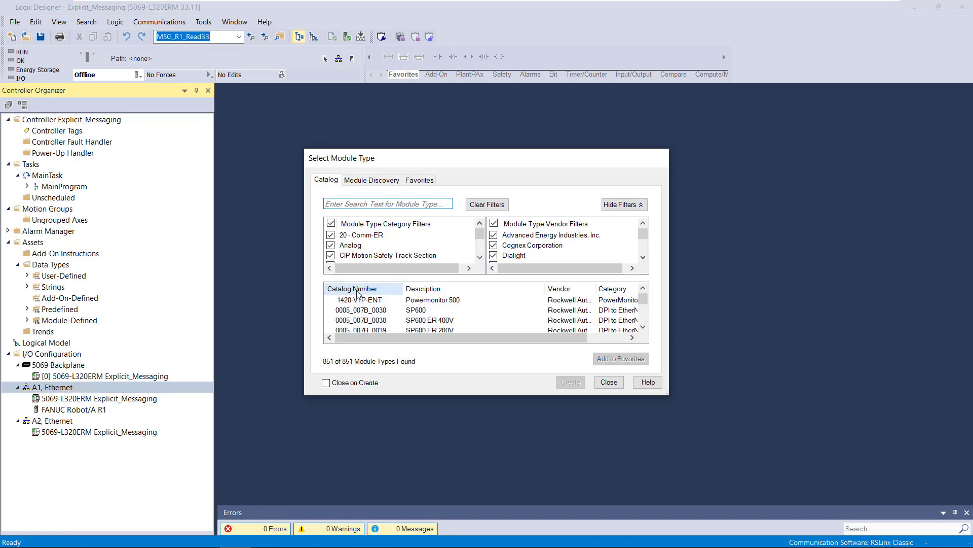
click(389, 203)
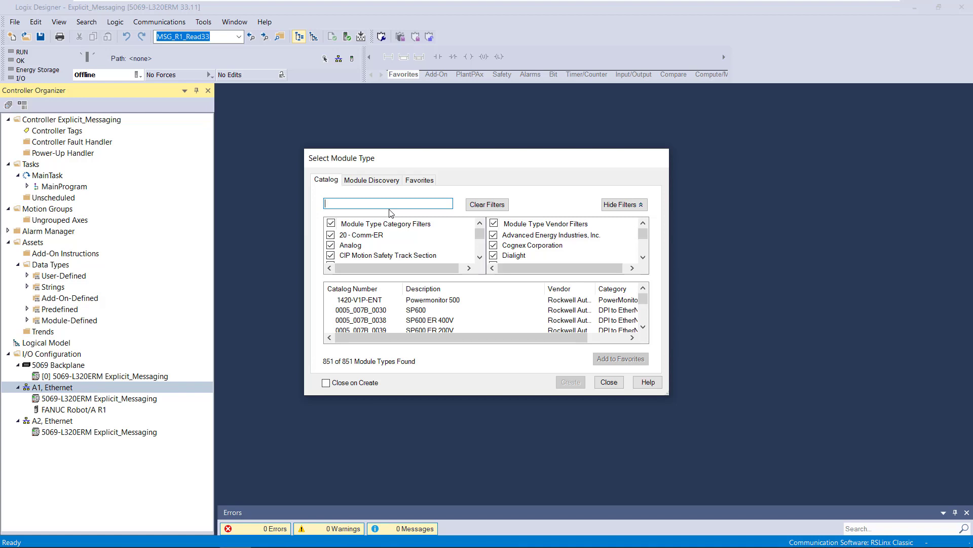
text(fanuc)
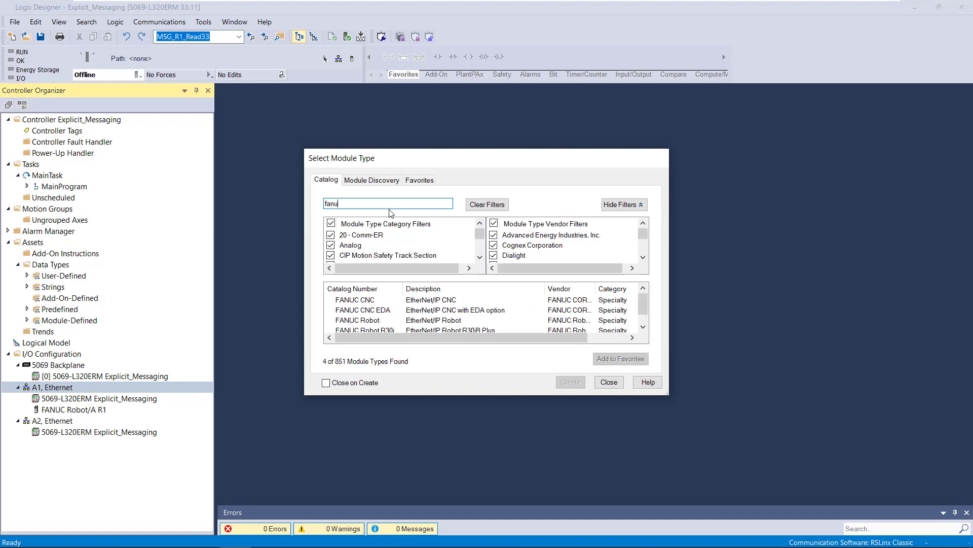
- Open a new FANUC Robot EtherNet/IP module from the catalog, look over its general settings and exit without creating it
click(456, 320)
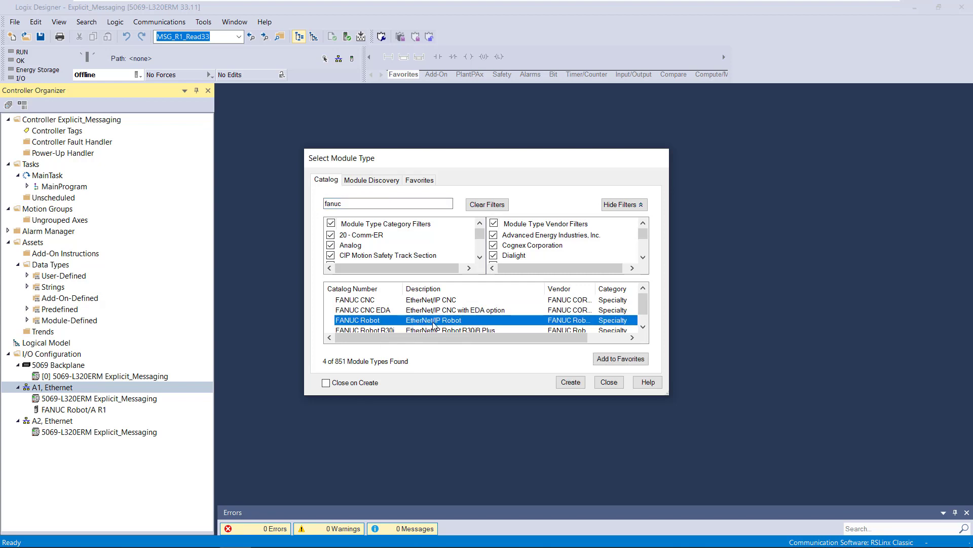
click(569, 386)
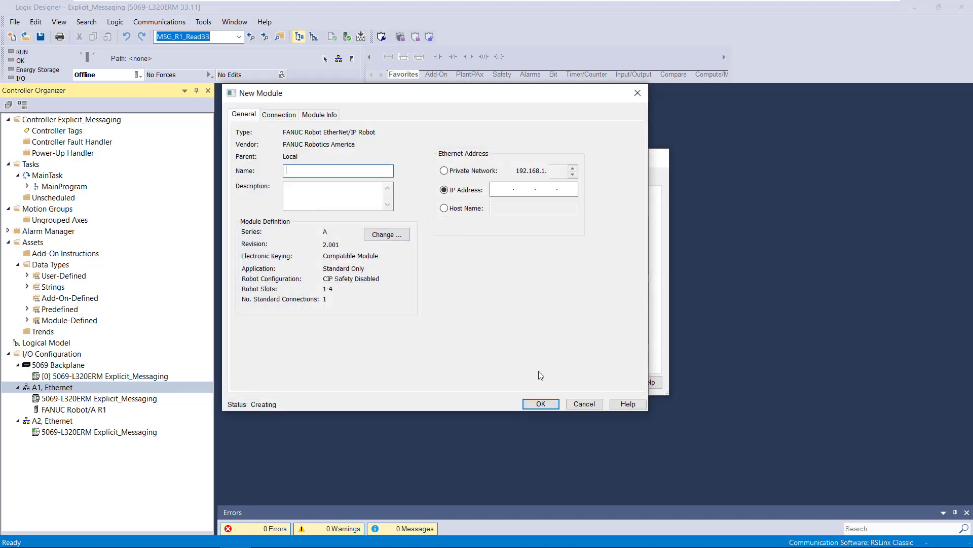
click(583, 404)
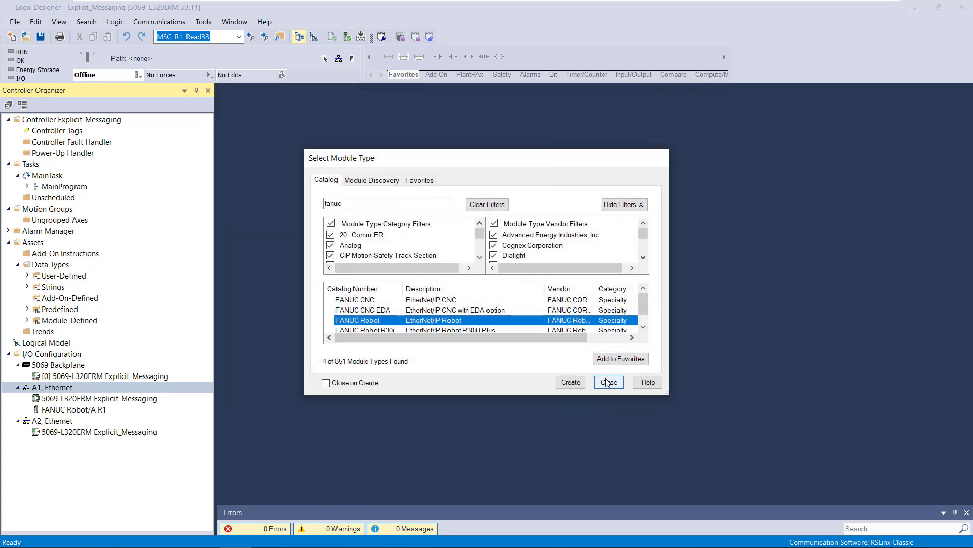
click(607, 383)
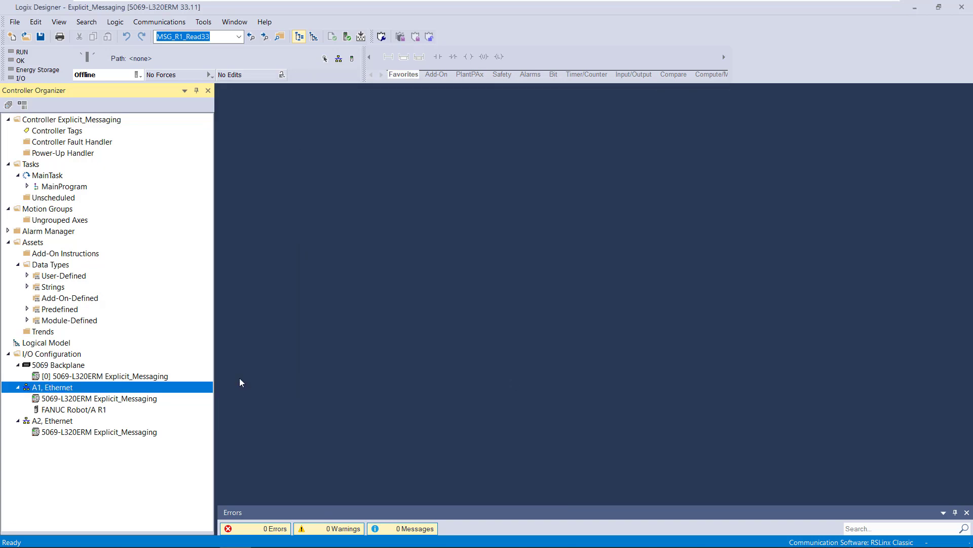
- Examine the existing R1 robot module's IP address, module definition and slot 1 input and output sizes, leaving them unmodified
double_click(99, 411)
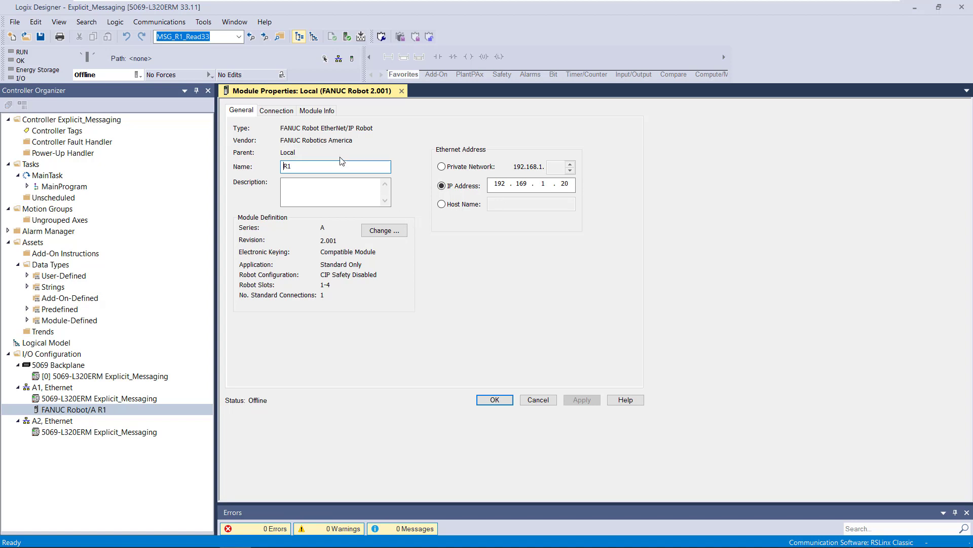
click(389, 231)
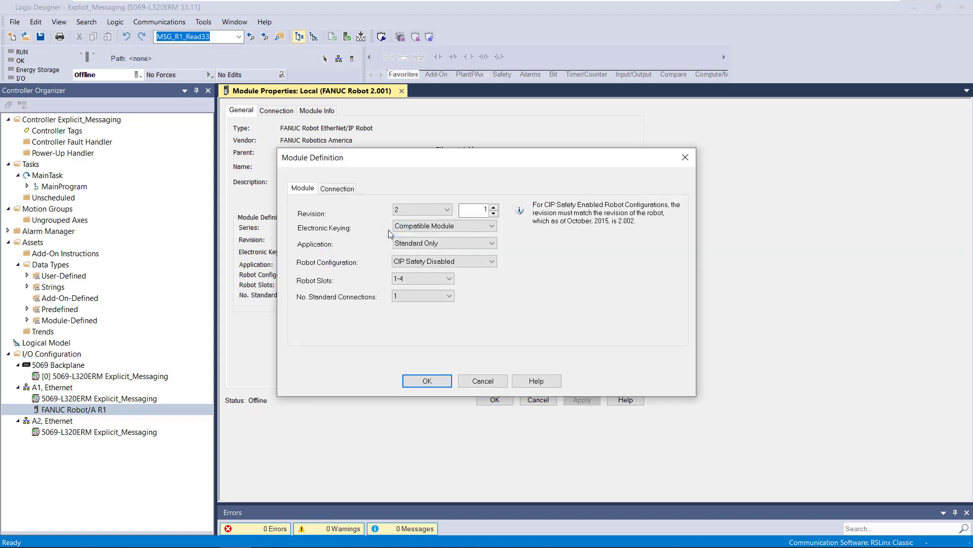
click(349, 192)
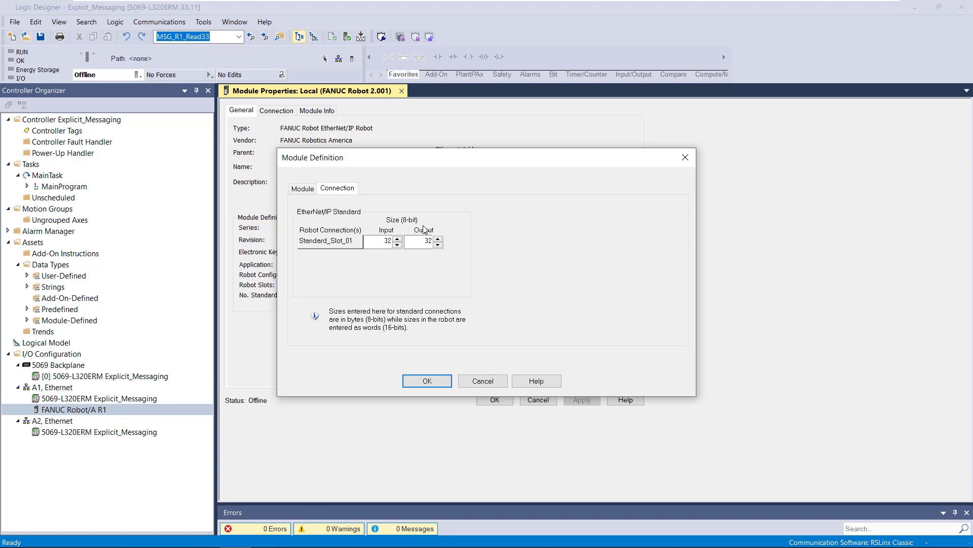
click(387, 247)
click(419, 242)
click(475, 380)
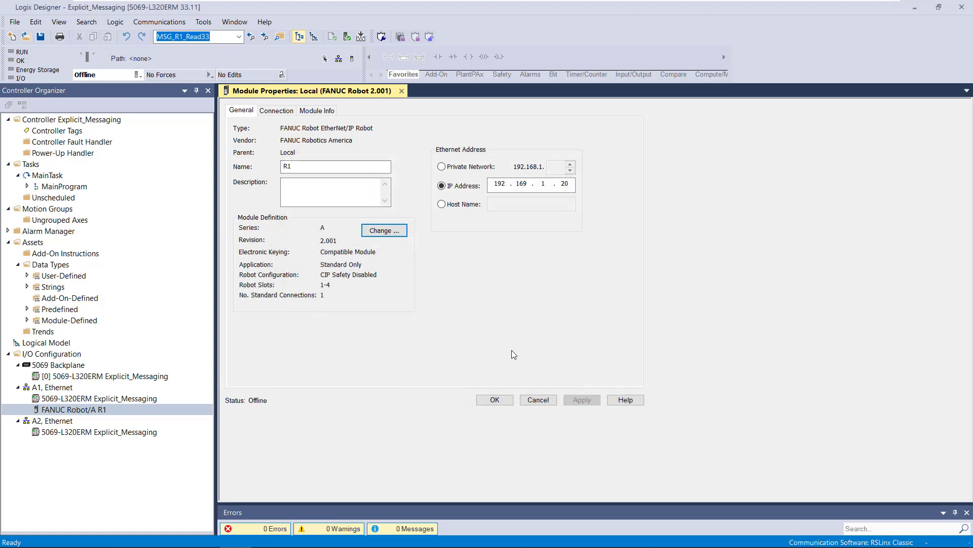
click(536, 399)
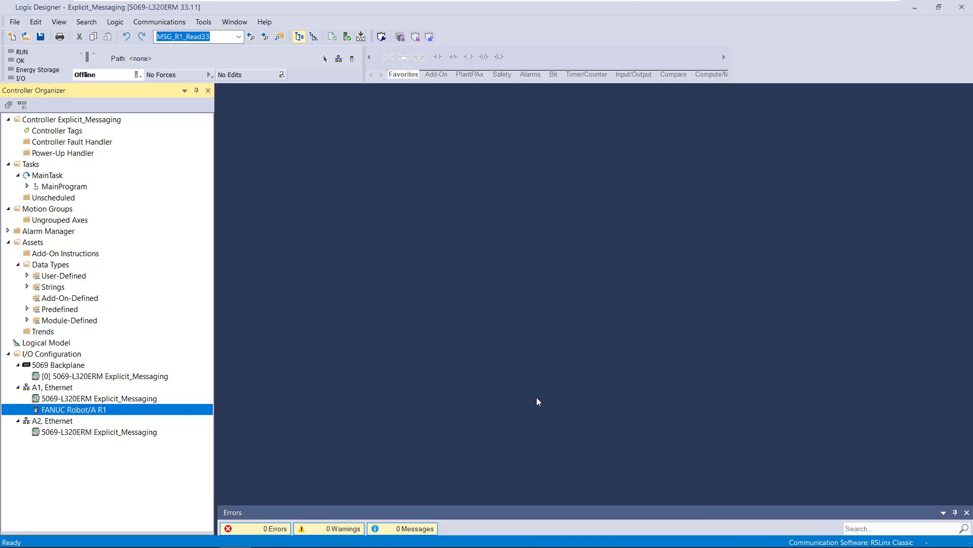
- Open the controller tags and examine the robot module's R1:I1 and R1:O1 tags and their data types
double_click(73, 133)
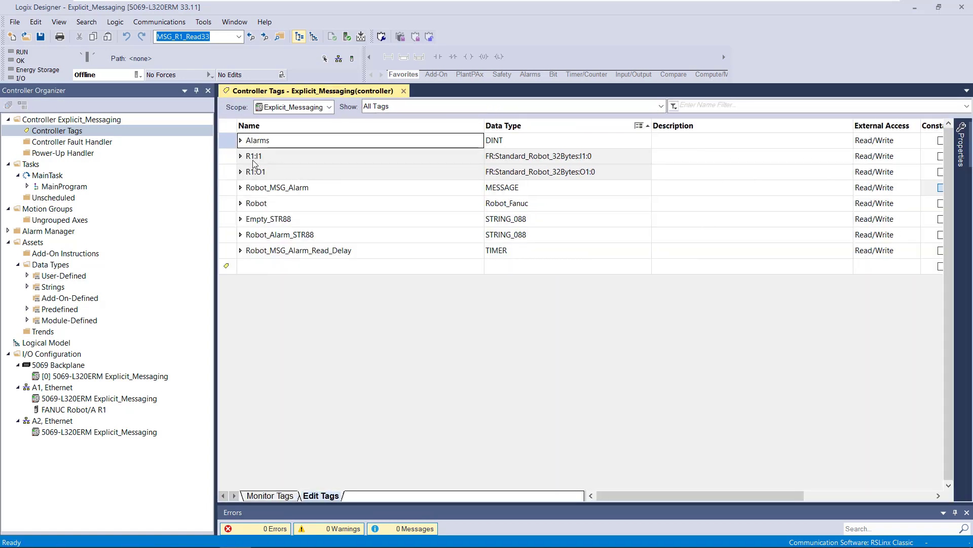
click(230, 160)
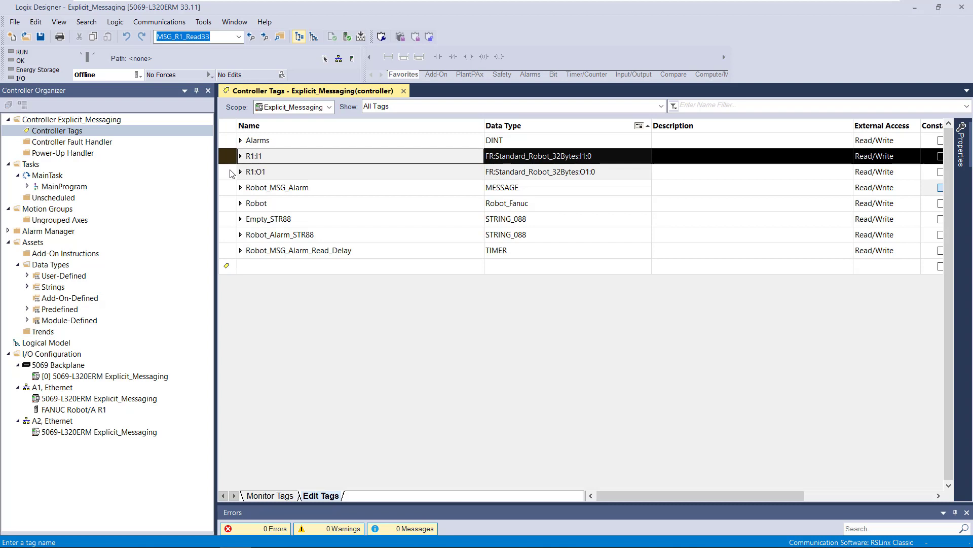
click(231, 172)
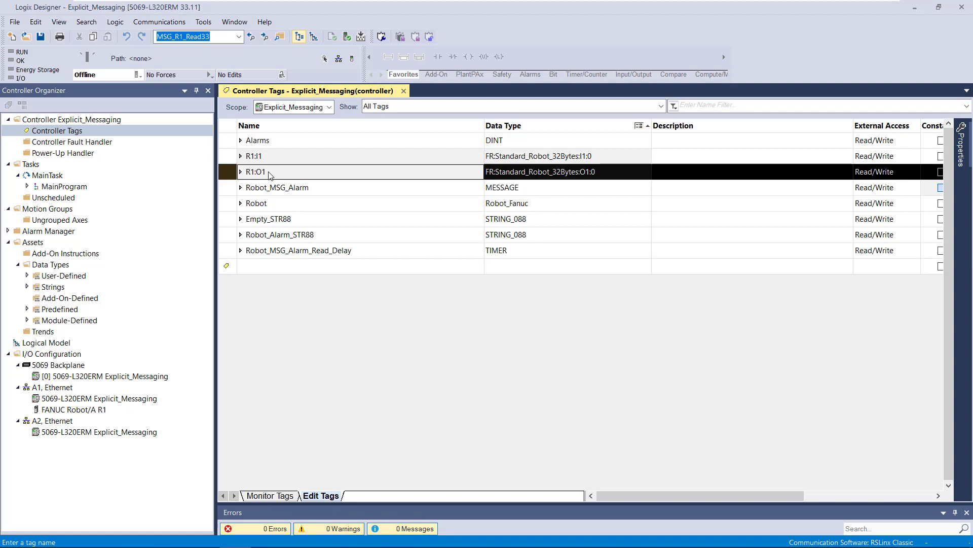
- Expand the Robot tag and its Robot.i structure and examine the DO and UO members with their descriptions
click(229, 208)
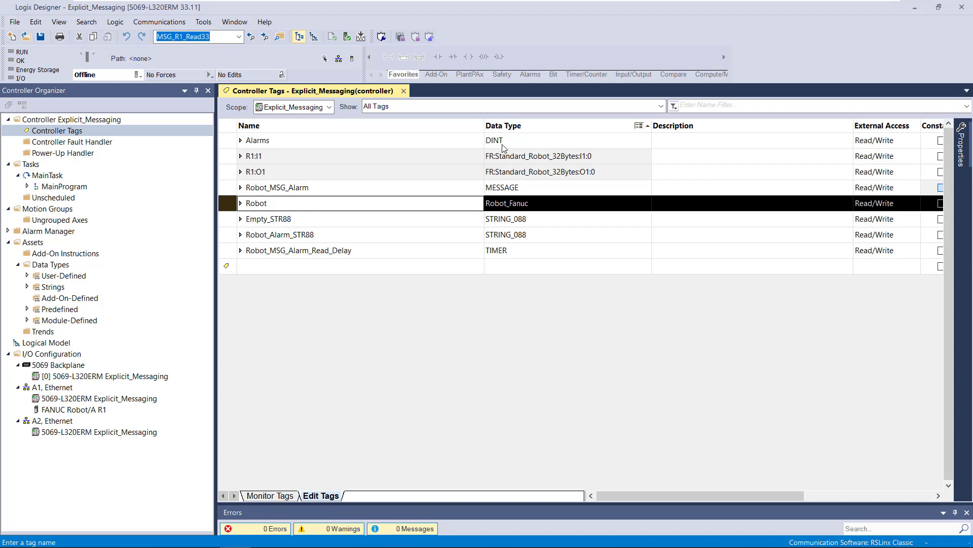
click(240, 203)
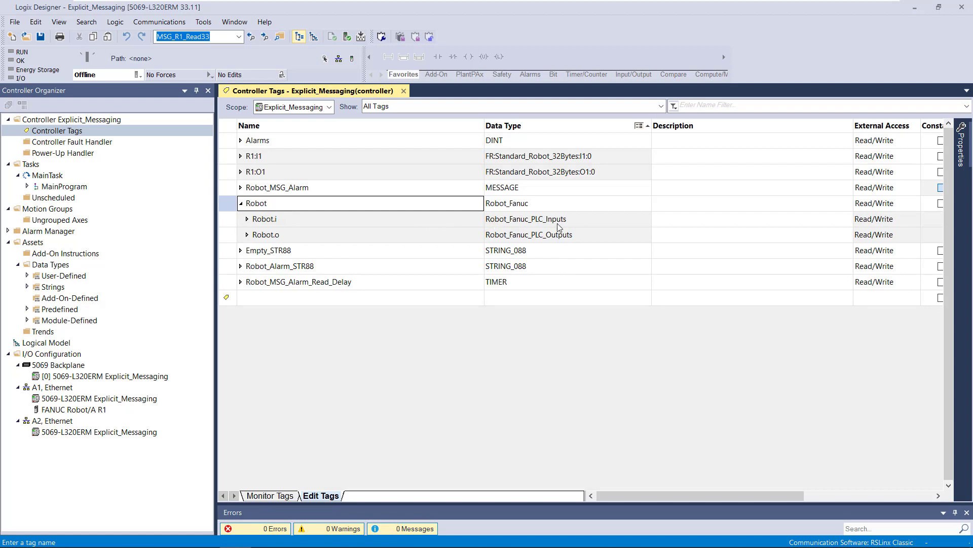
click(247, 219)
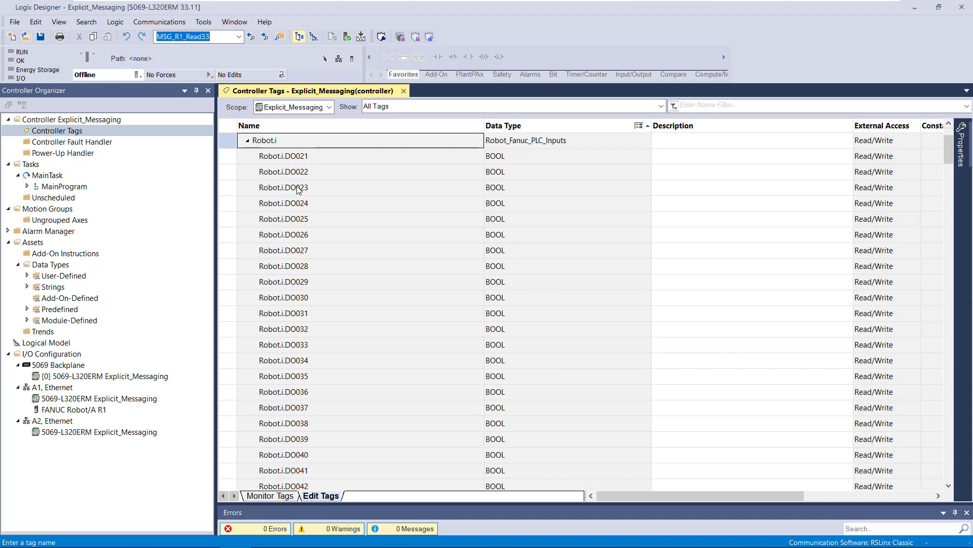
scroll(300, 190, down, 11)
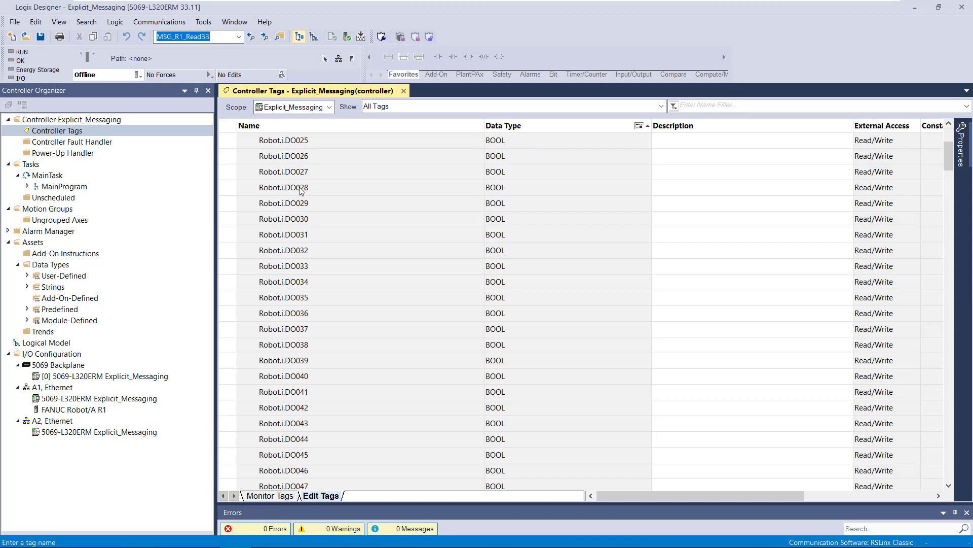
scroll(316, 203, down, 12)
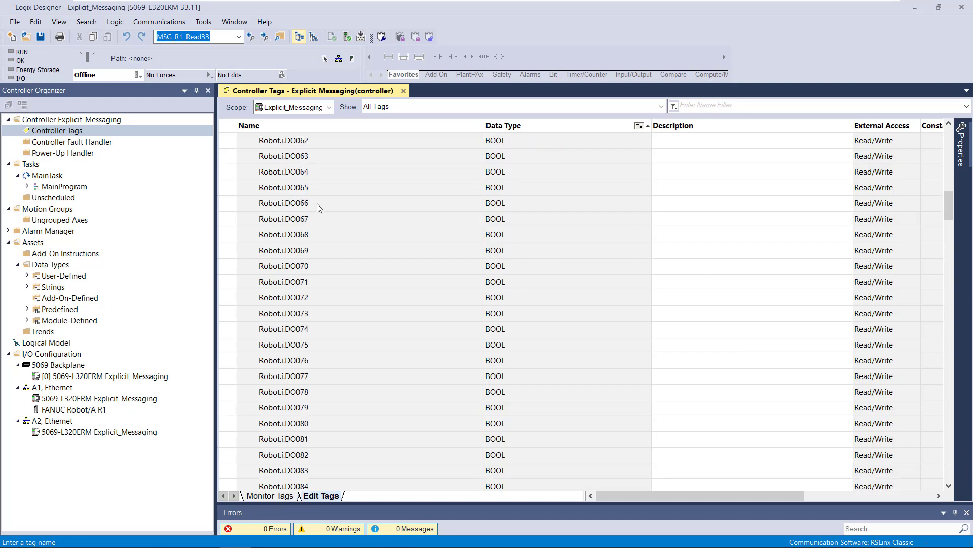
scroll(326, 212, down, 11)
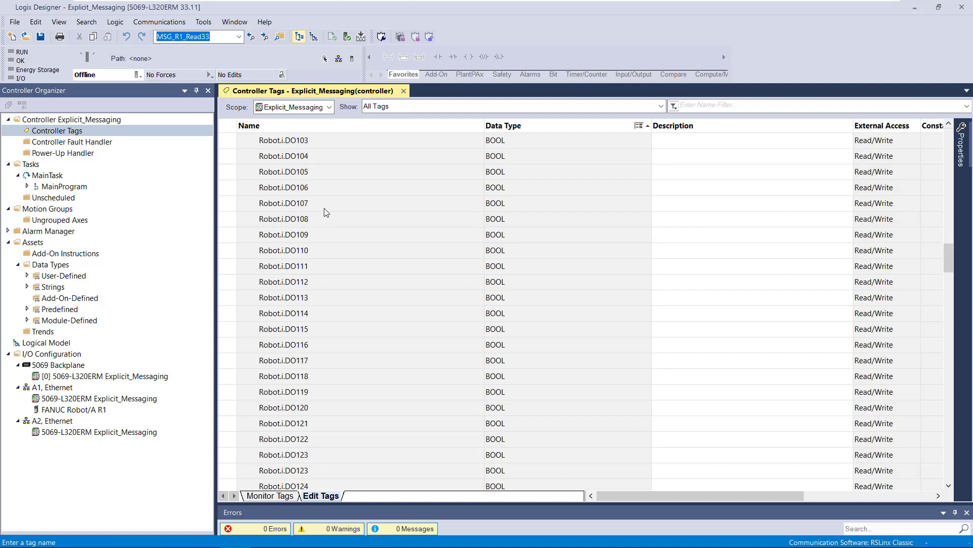
scroll(326, 213, down, 13)
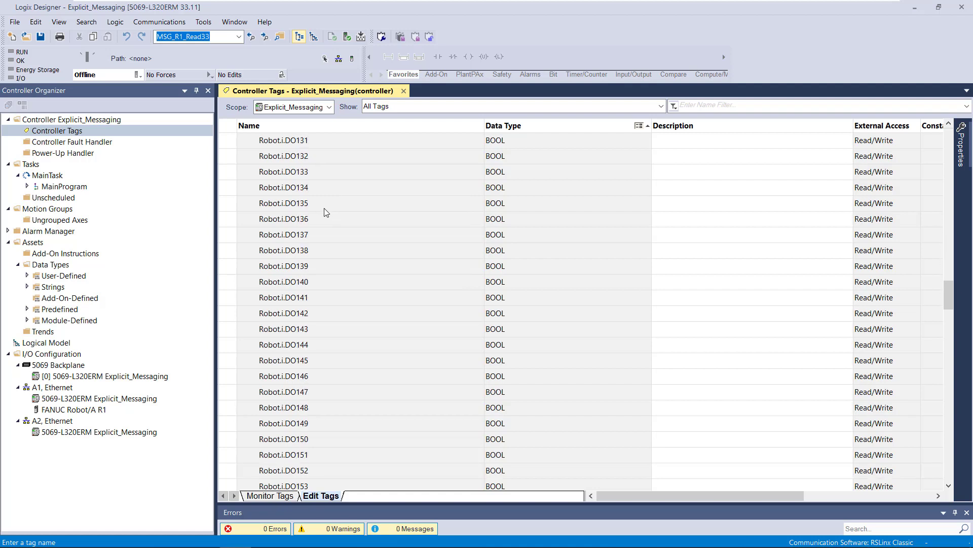
scroll(327, 215, down, 13)
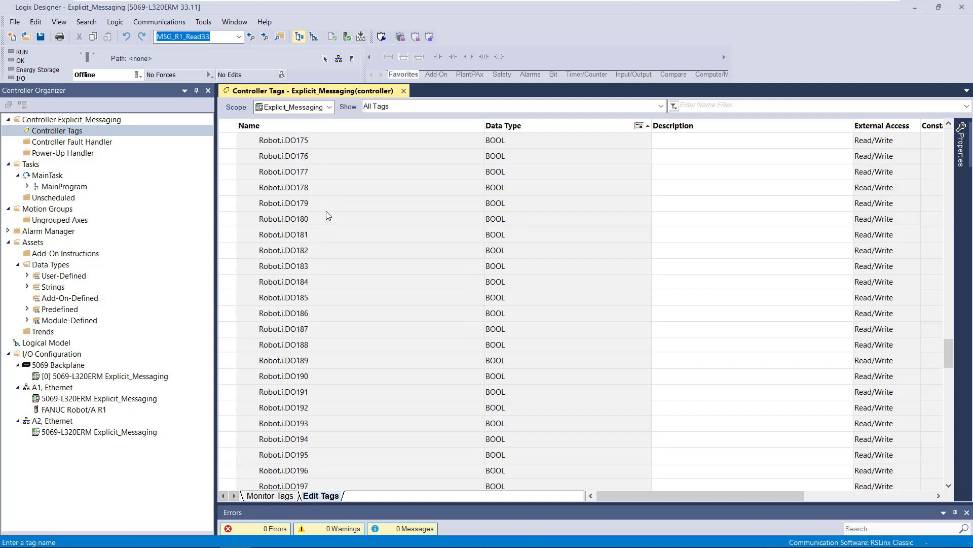
scroll(331, 222, down, 15)
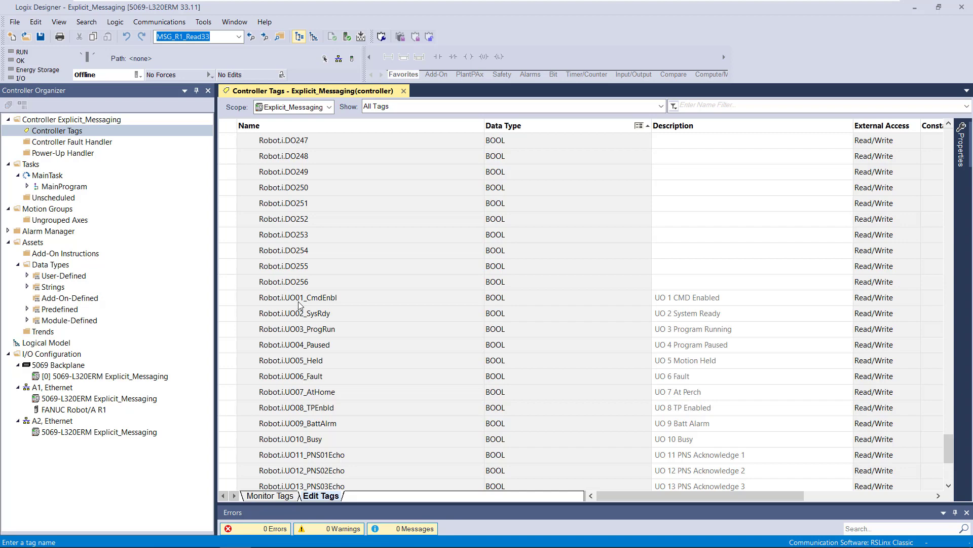
scroll(299, 302, down, 5)
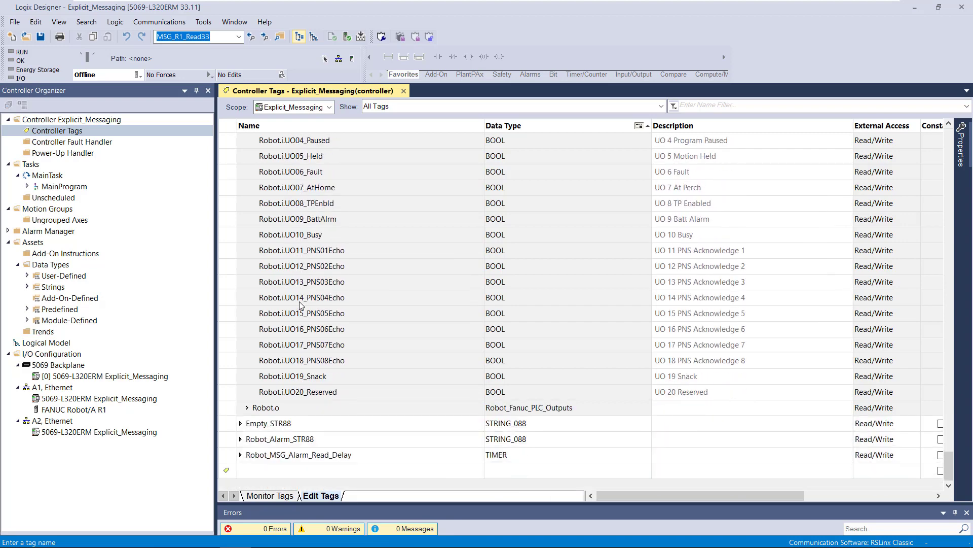
scroll(305, 335, up, 16)
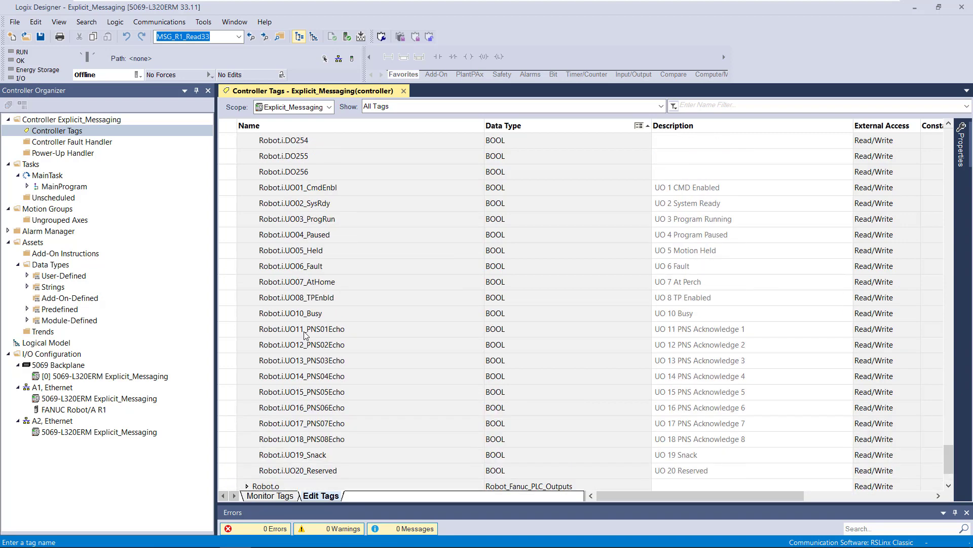
scroll(307, 317, up, 17)
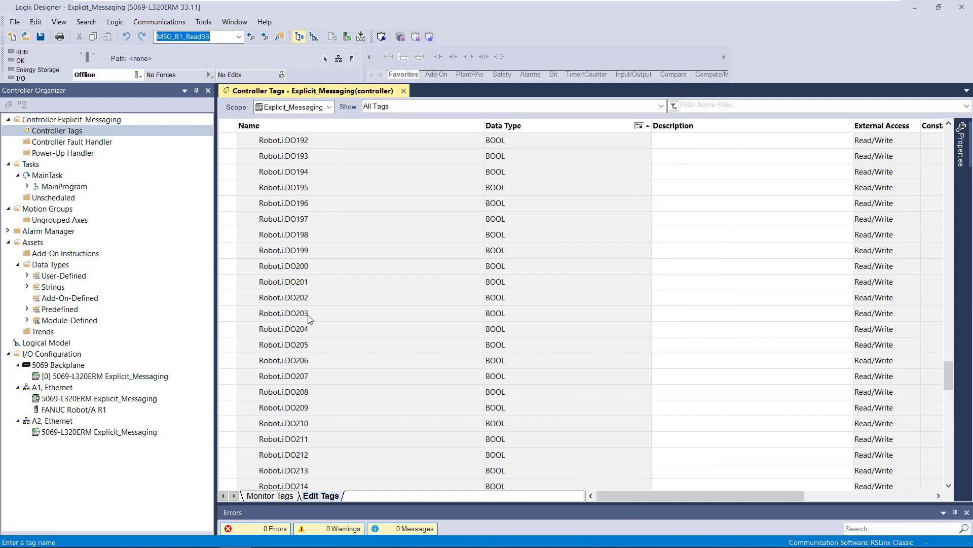
- Return to the start of the Robot.i members and collapse the Robot.i structure
scroll(308, 317, up, 15)
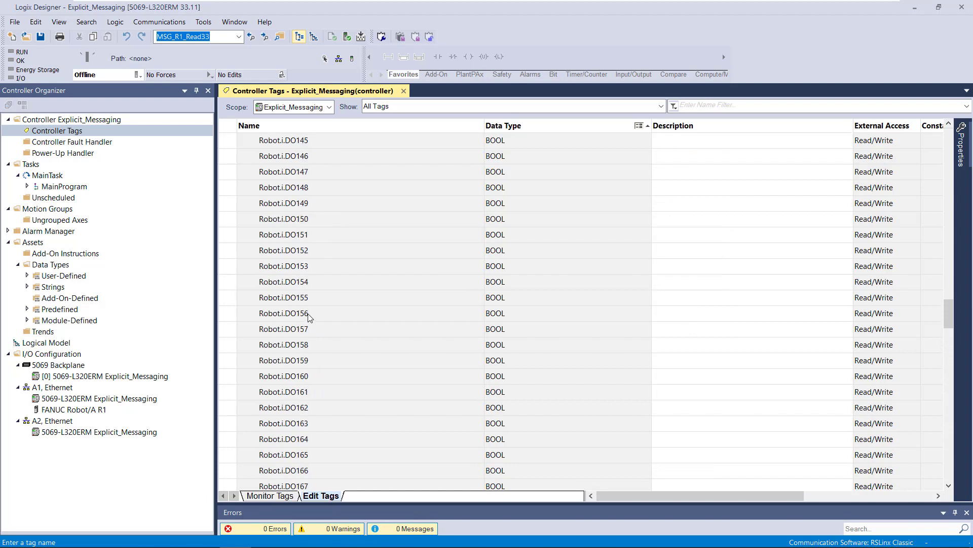
scroll(308, 314, up, 15)
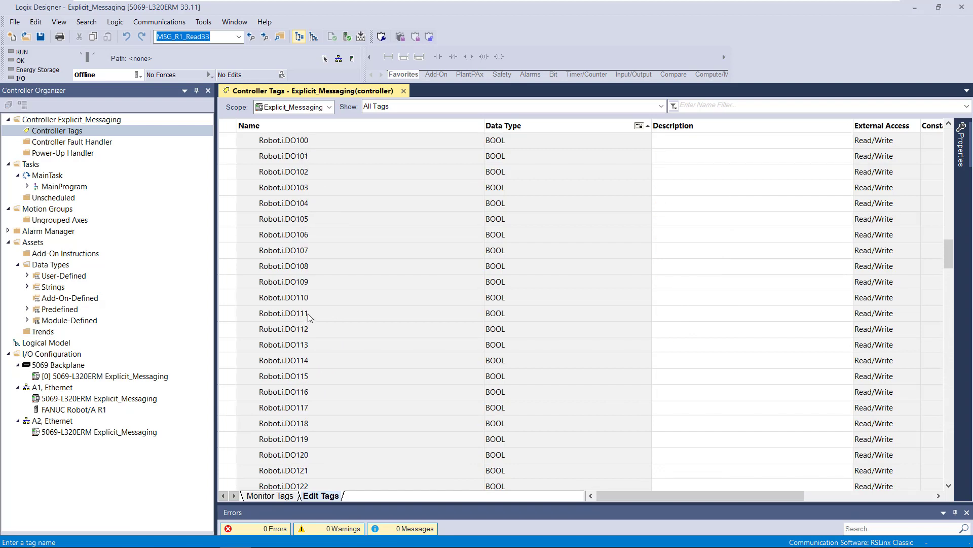
scroll(308, 314, up, 10)
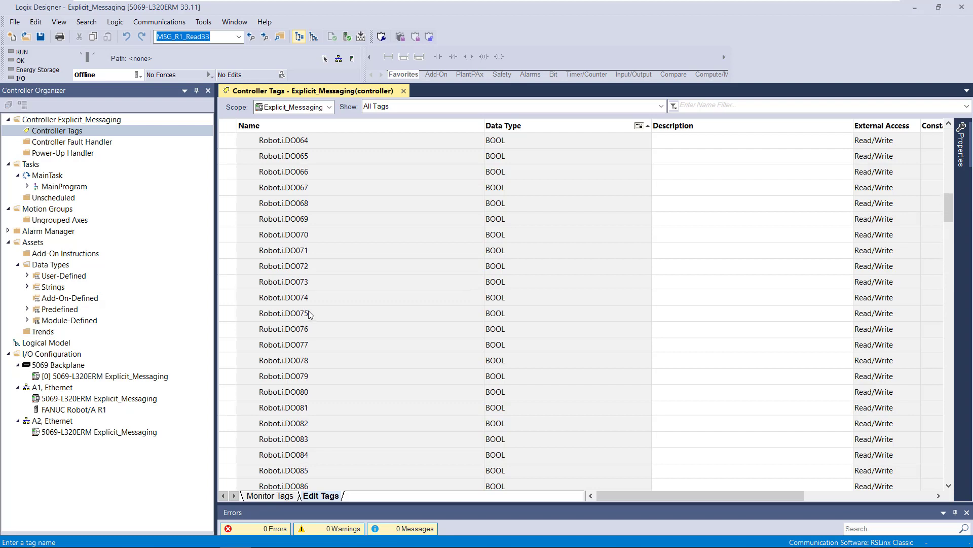
scroll(308, 313, up, 8)
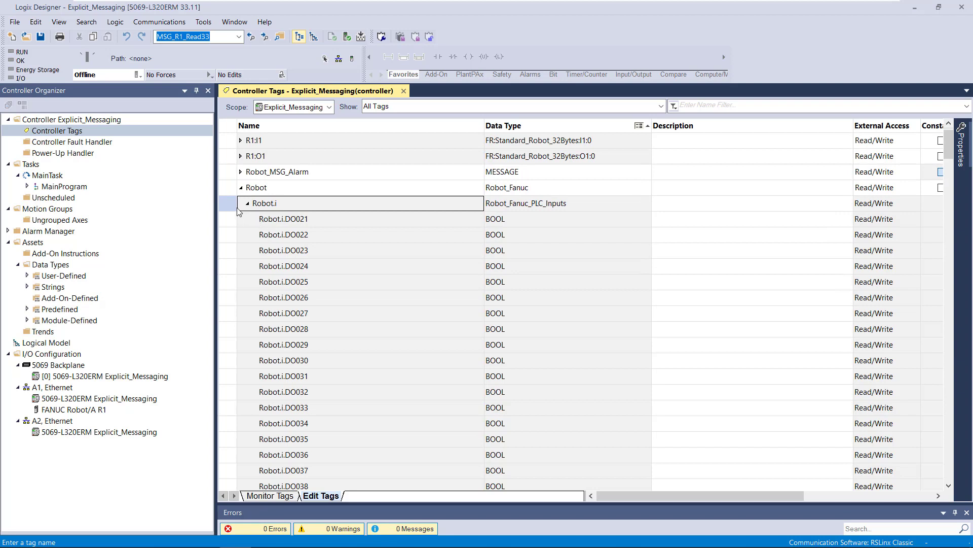
click(249, 205)
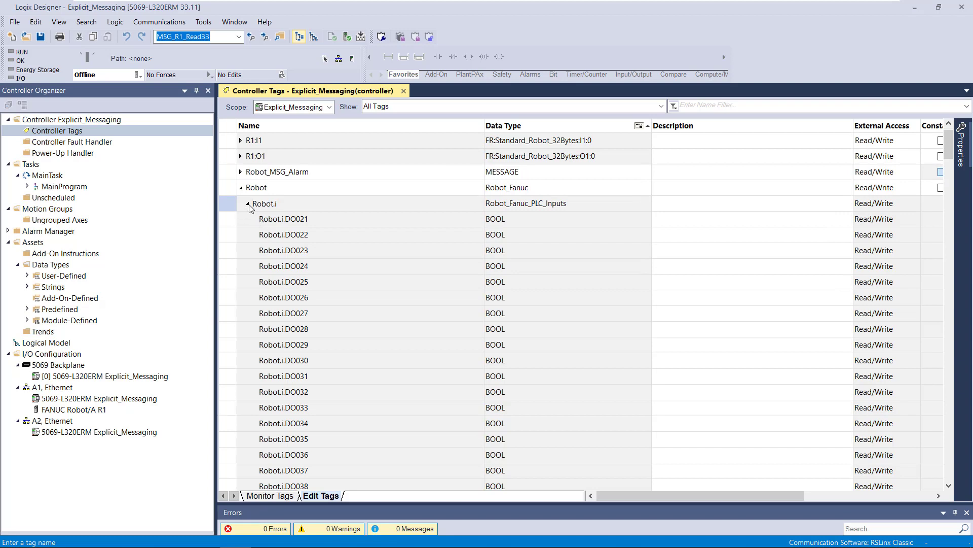
click(248, 204)
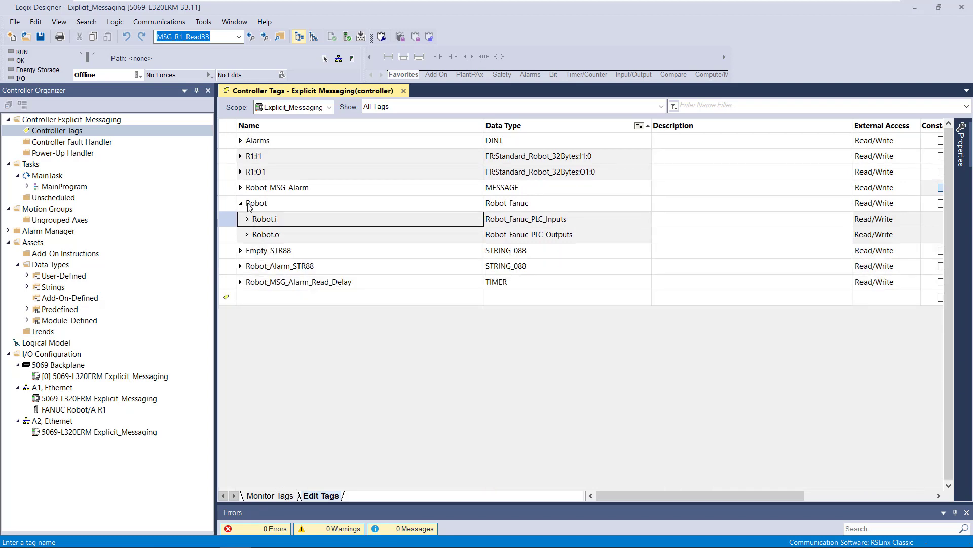
- Expand the Robot.o structure and examine its DI members and the UI01_ImStp to UI18_ProdStart members with their descriptions
click(248, 234)
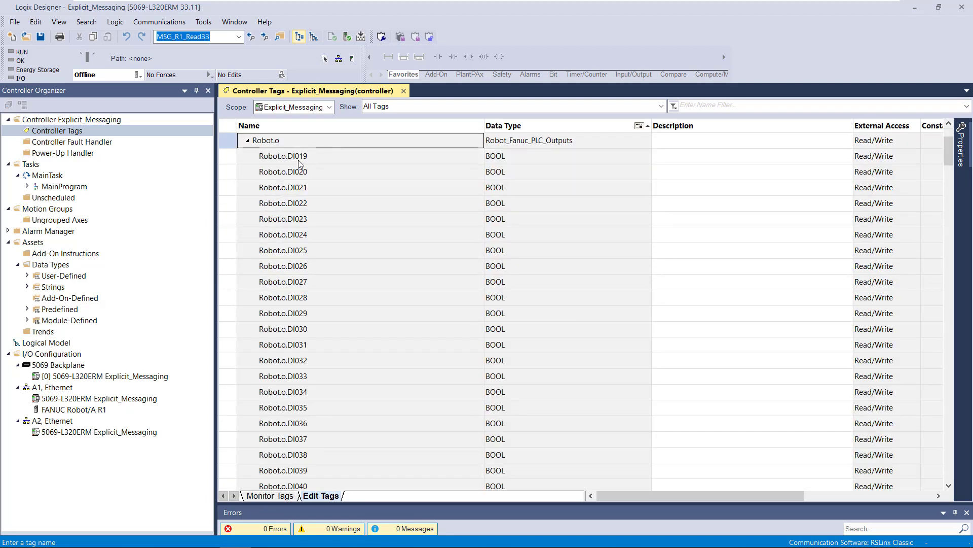
click(231, 160)
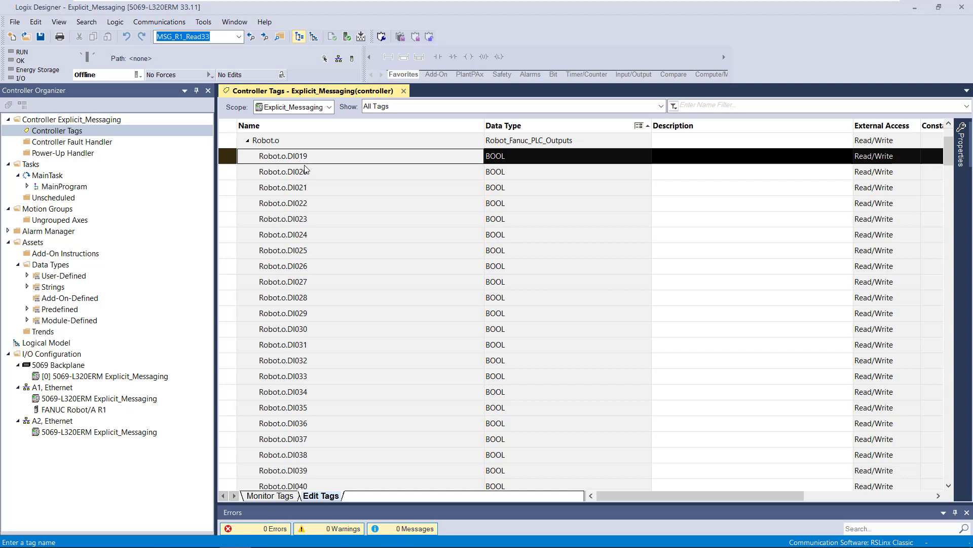
scroll(304, 192, down, 13)
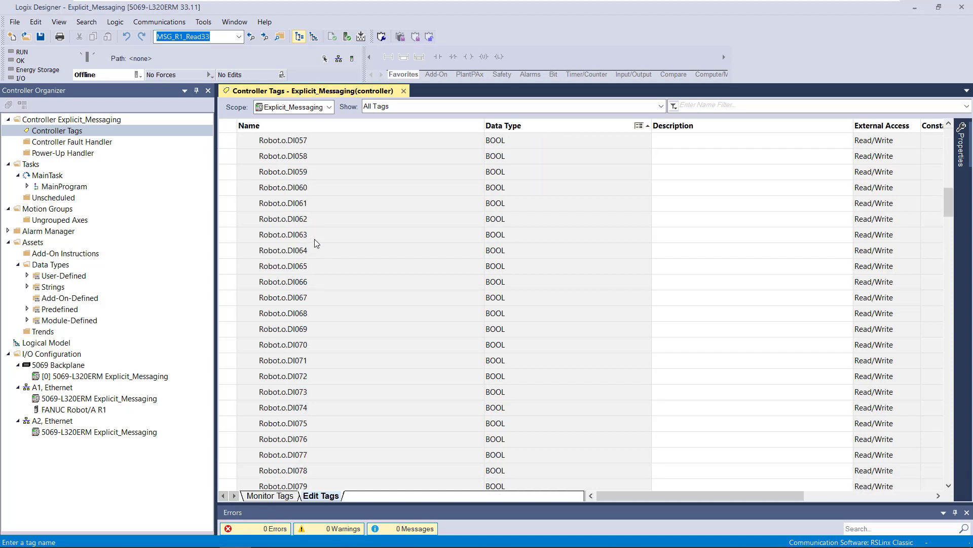
scroll(314, 239, down, 17)
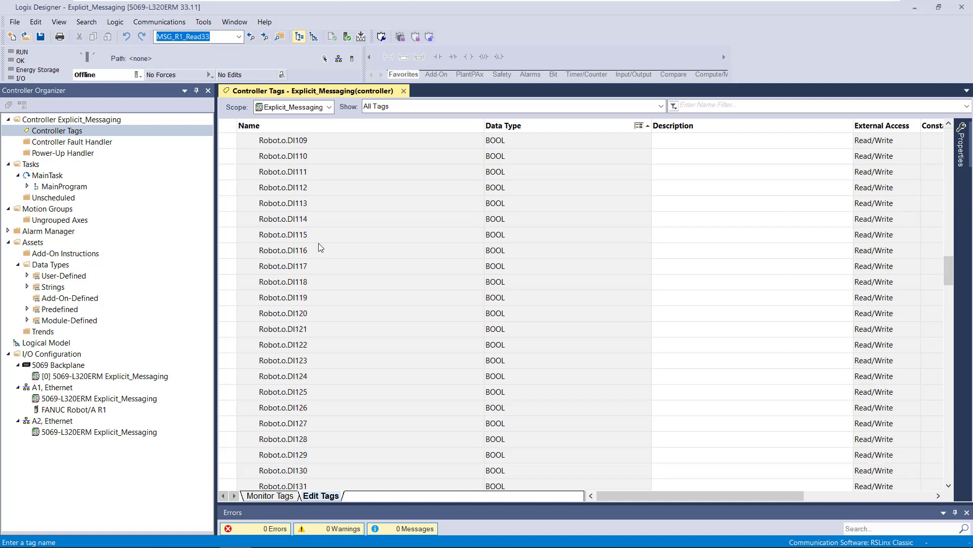
scroll(319, 247, down, 15)
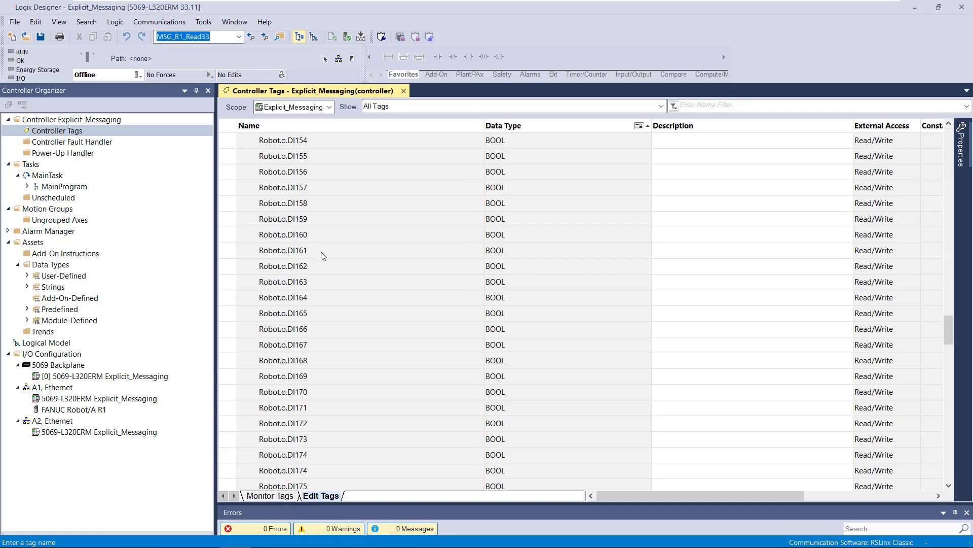
scroll(322, 256, down, 18)
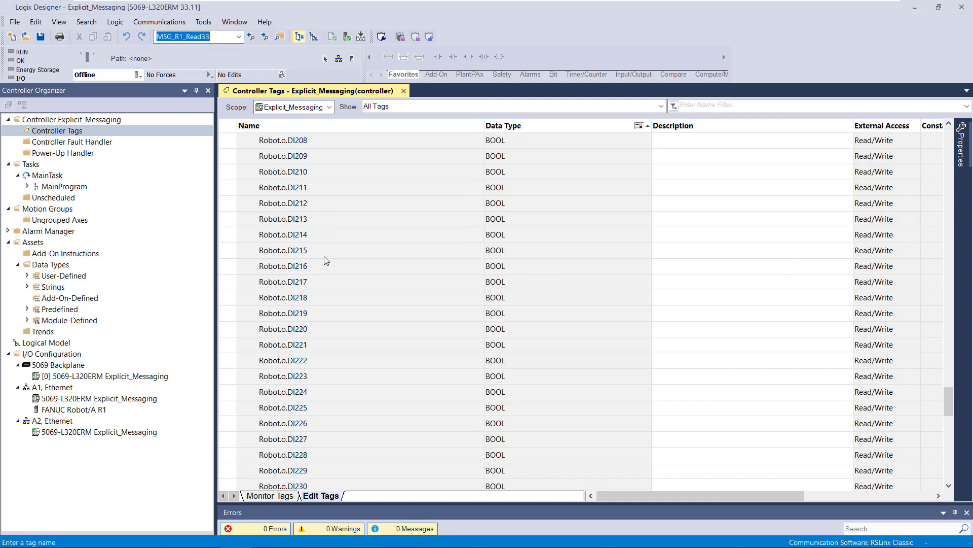
scroll(324, 256, down, 13)
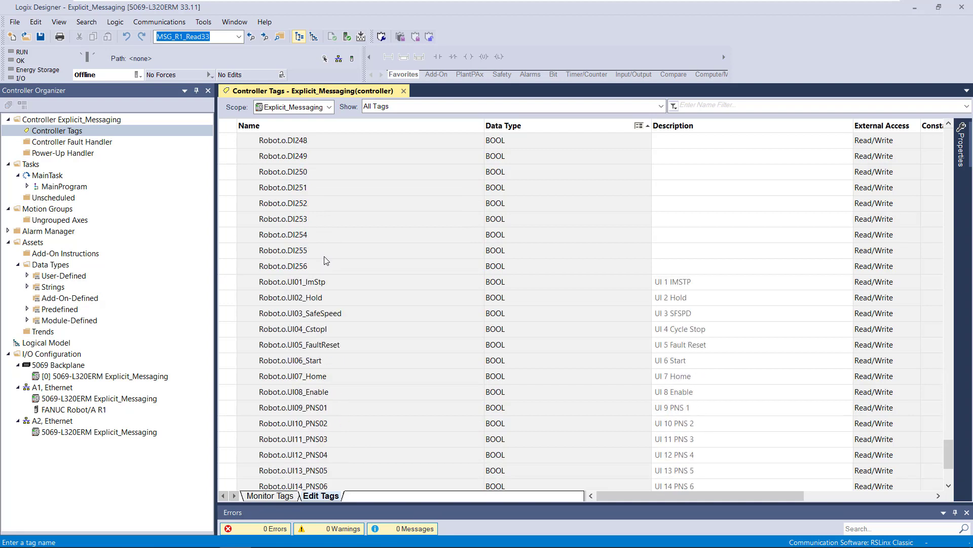
scroll(324, 256, down, 1)
click(238, 251)
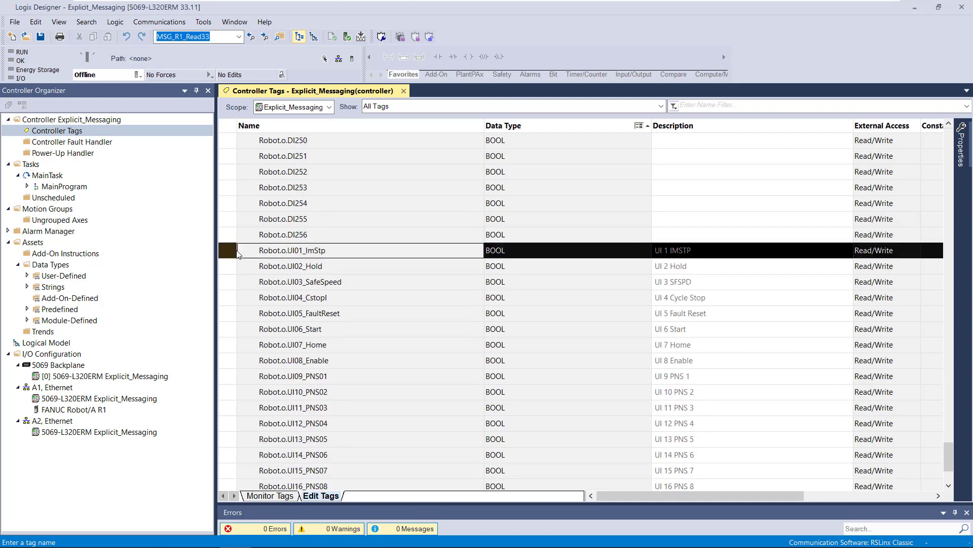
scroll(240, 253, down, 3)
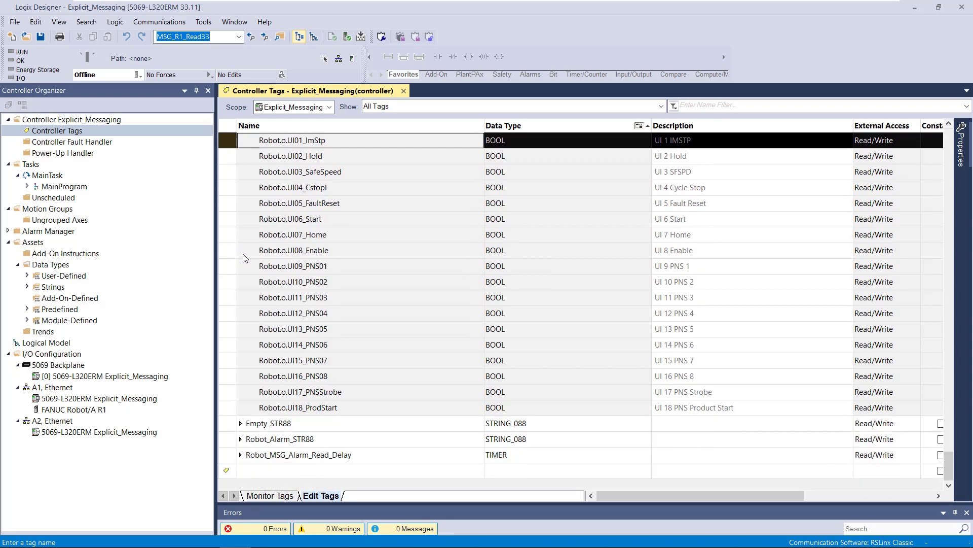
click(229, 409)
- Collapse the Robot.o structure and close the controller tags
scroll(285, 259, up, 15)
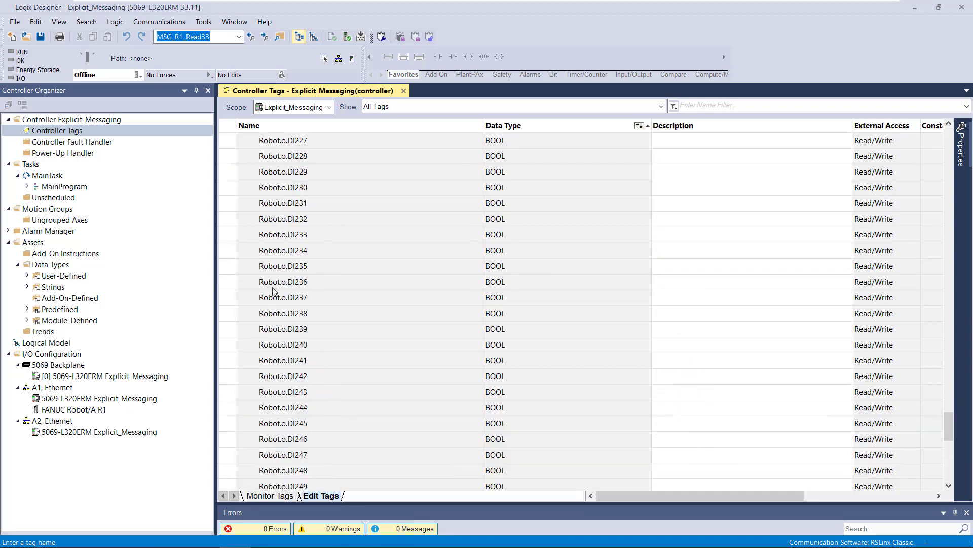
scroll(284, 254, up, 18)
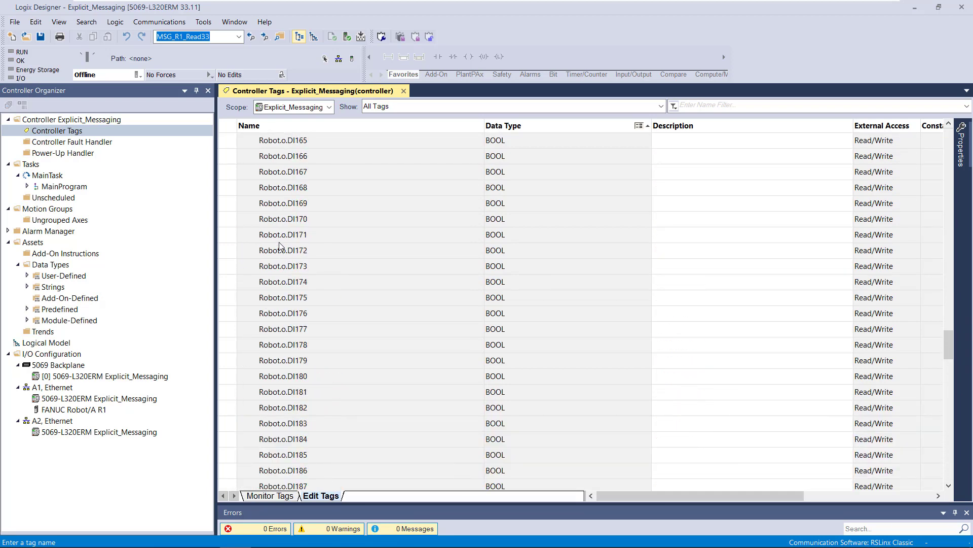
scroll(279, 246, up, 16)
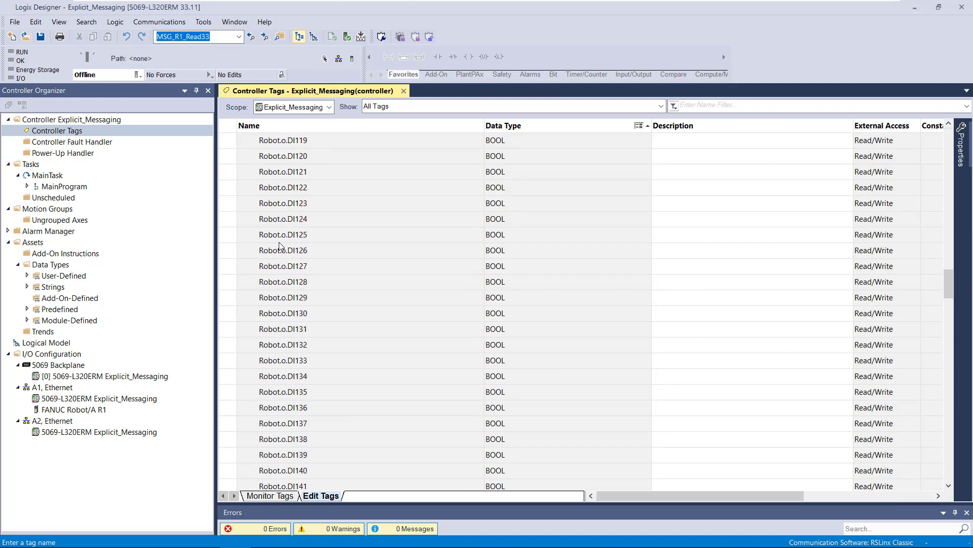
scroll(279, 246, up, 13)
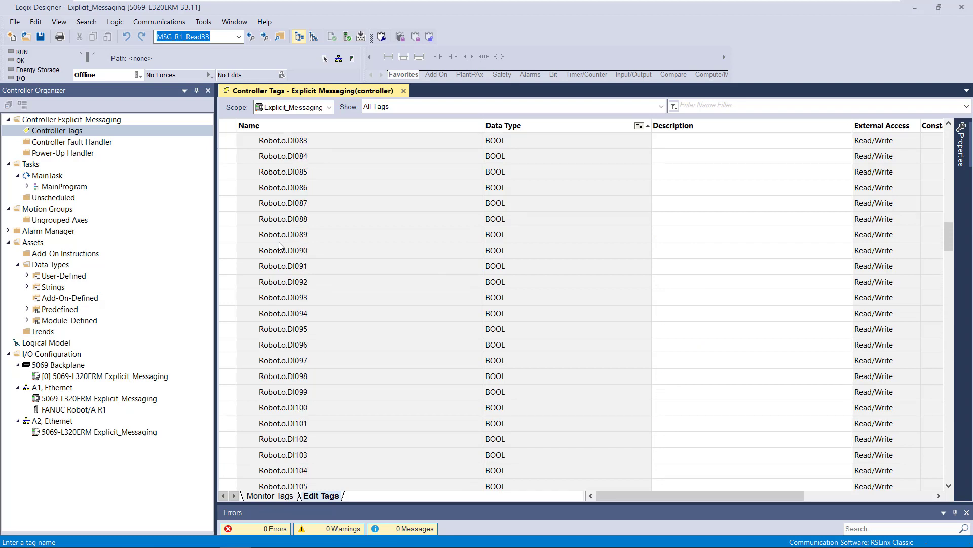
scroll(279, 246, up, 15)
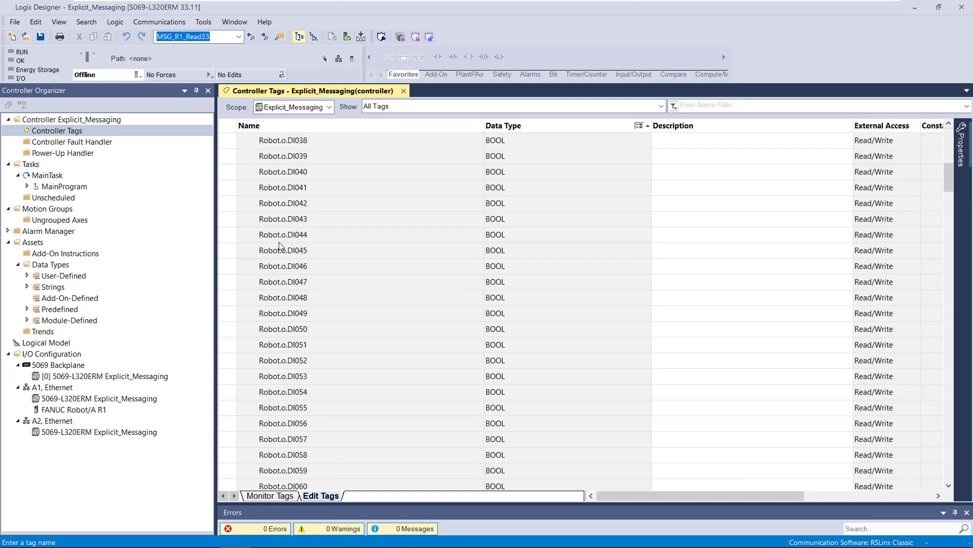
scroll(279, 245, up, 3)
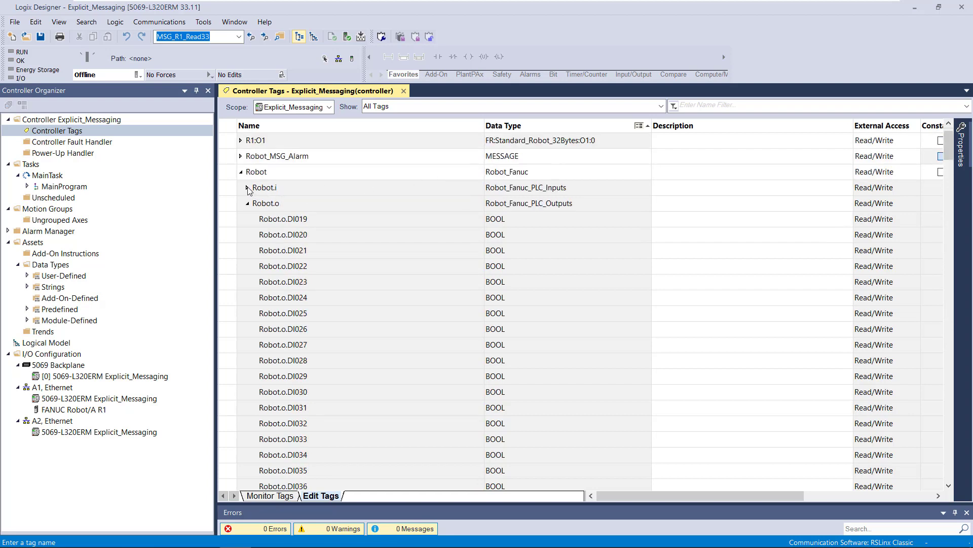
click(248, 204)
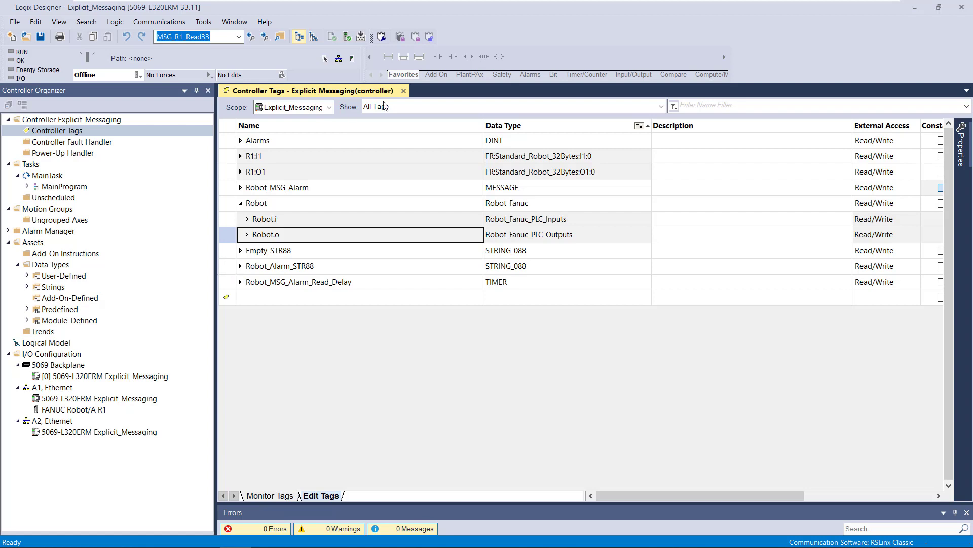
click(404, 92)
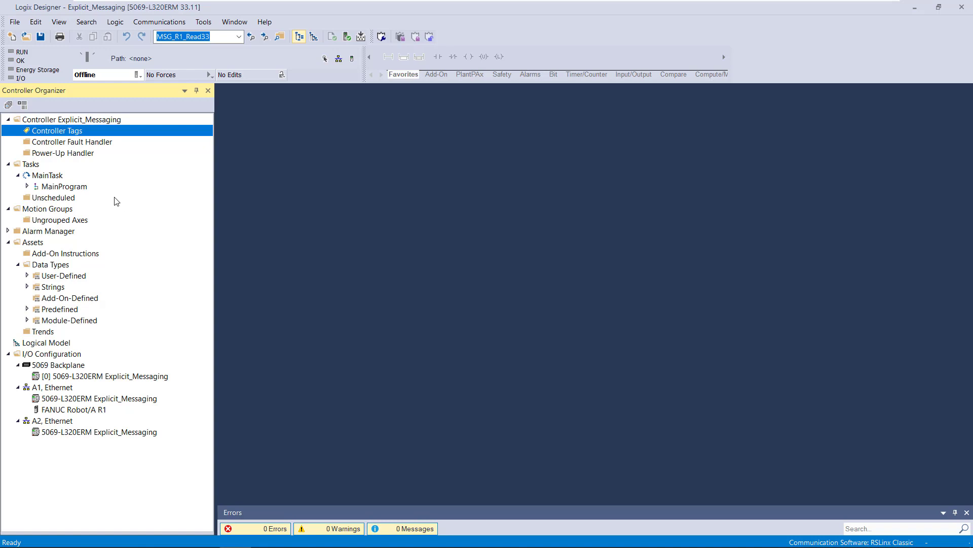
- Open MainProgram's R1_MSG_Alarm routine and examine the rung 1 and 2 COP instructions that map the robot outputs and inputs
click(27, 187)
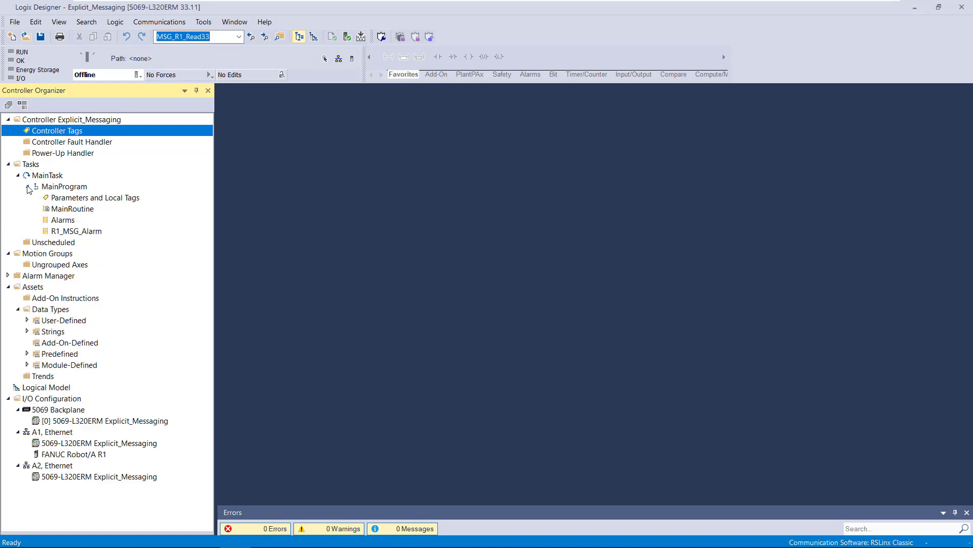
click(59, 232)
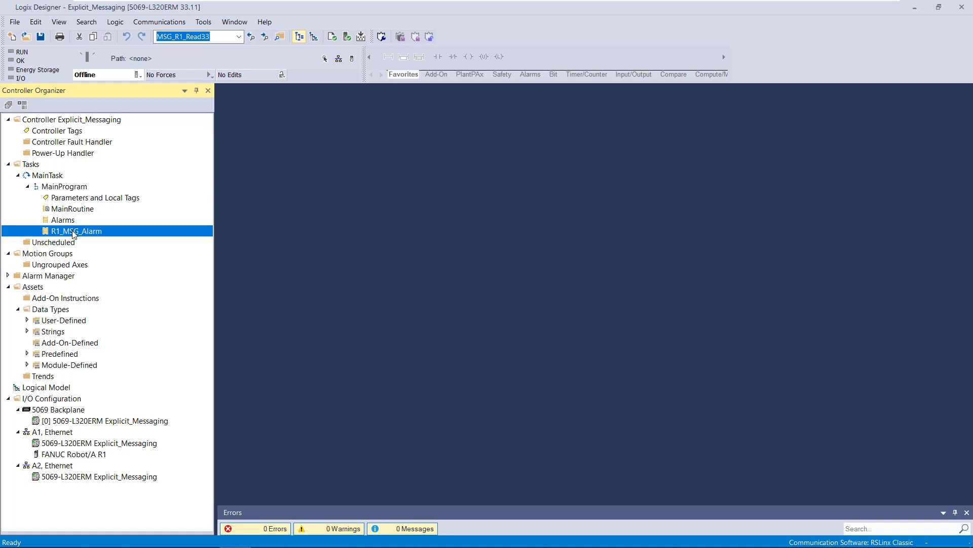
double_click(74, 234)
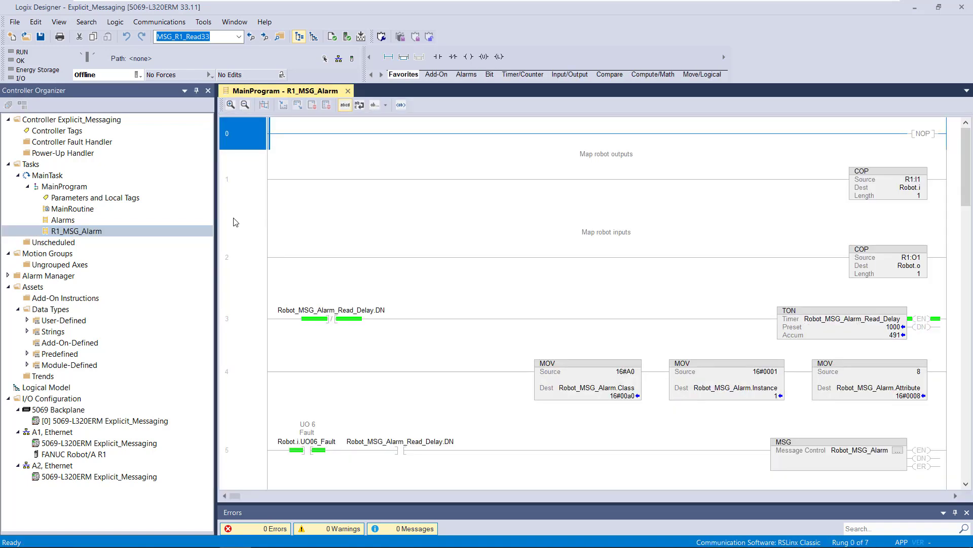
click(253, 185)
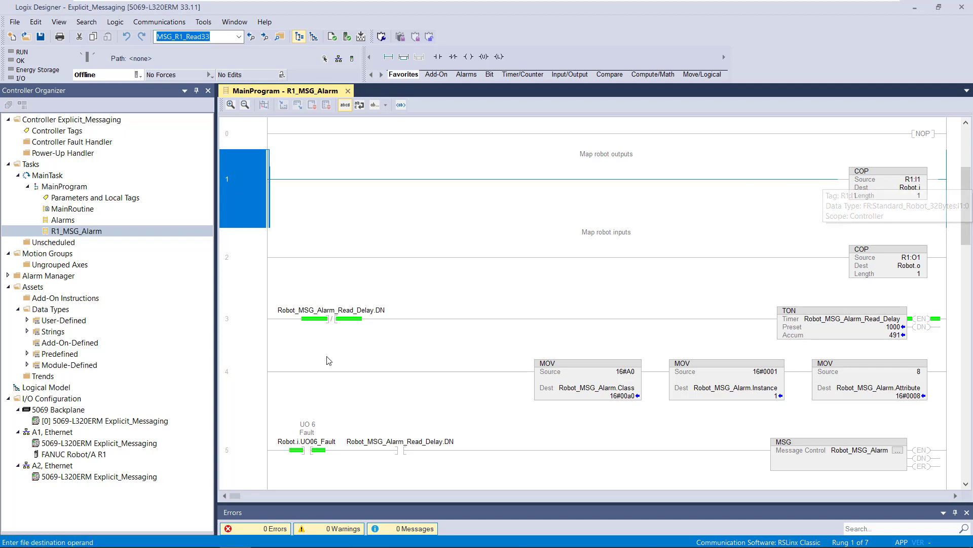
click(94, 454)
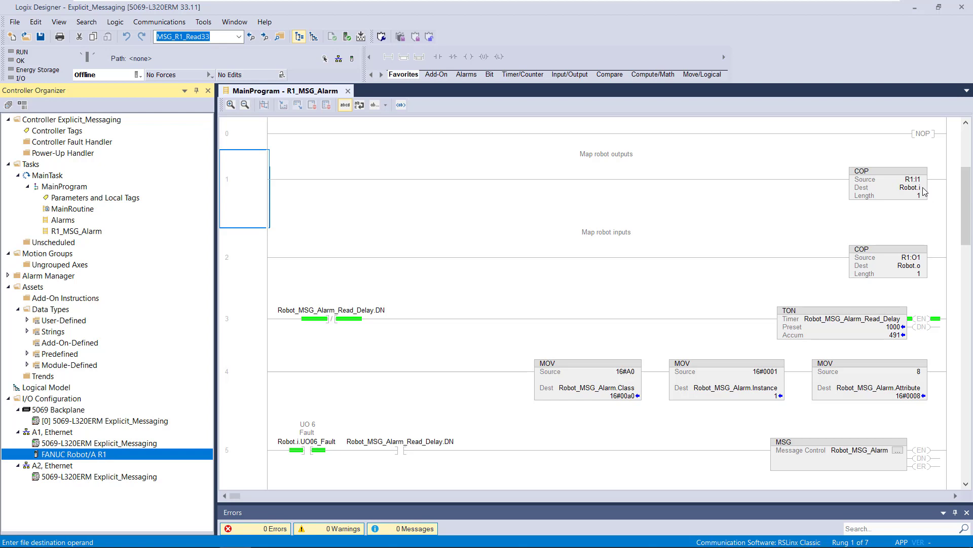
mouse_move(916, 191)
click(271, 261)
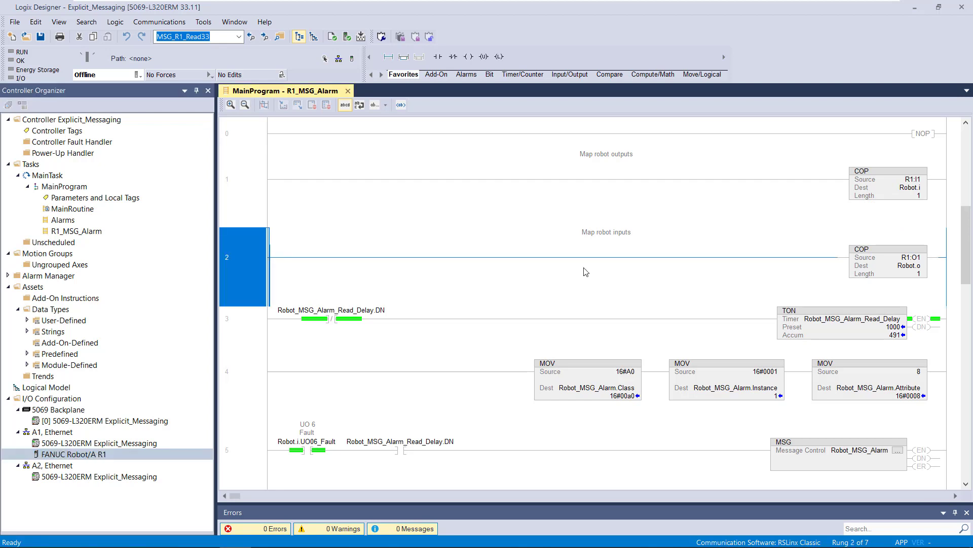
mouse_move(911, 260)
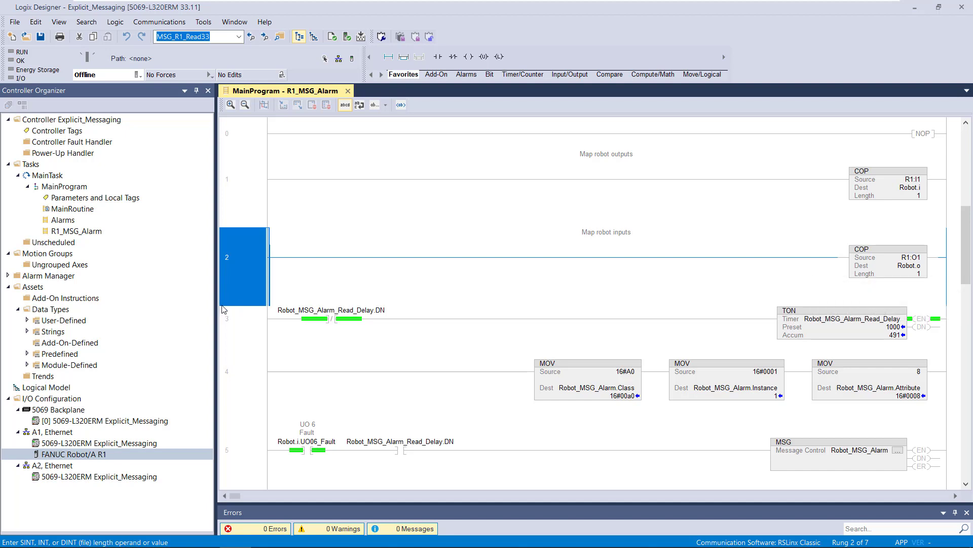
- Examine the rung 3 Robot_MSG_Alarm_Read_Delay timer and its DN contact ahead of the MSG instruction on rung 5
click(255, 319)
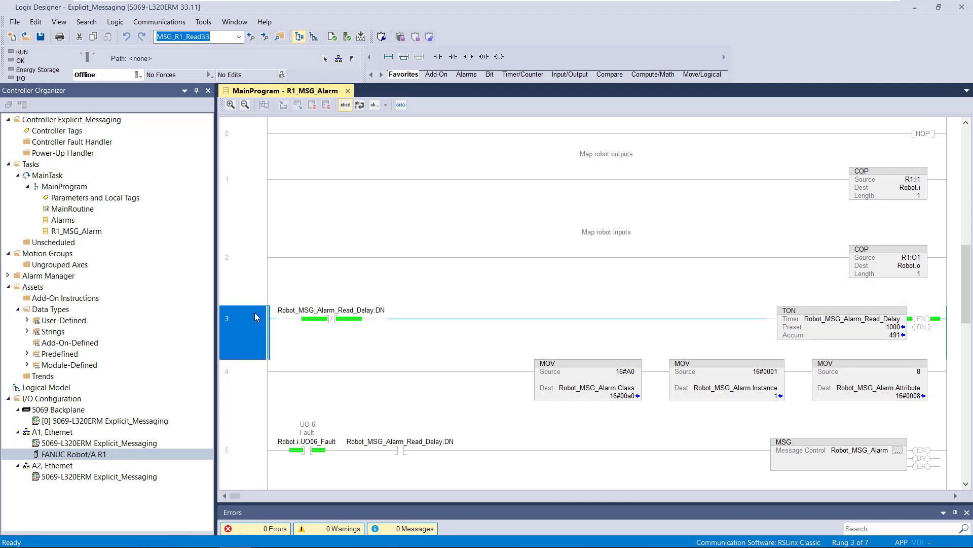
scroll(255, 317, down, 3)
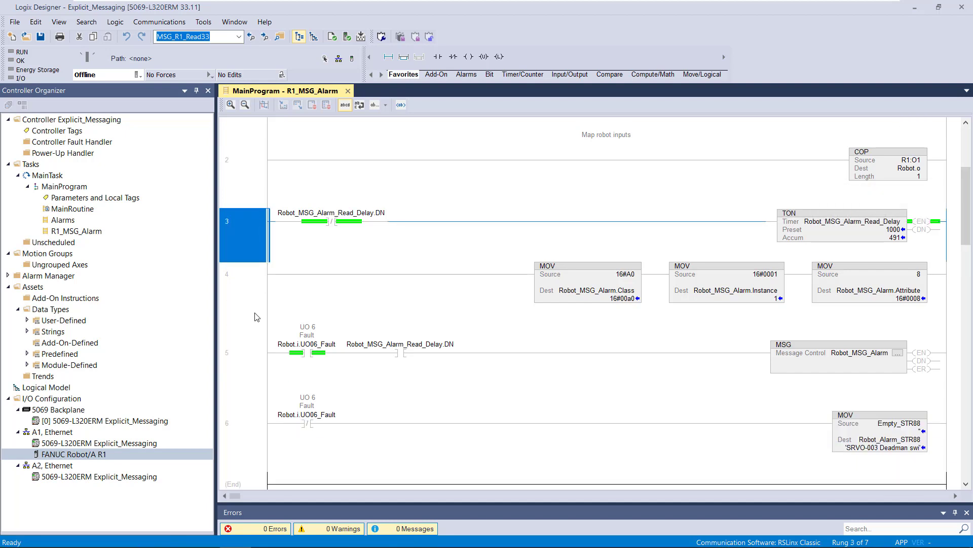
scroll(255, 317, down, 1)
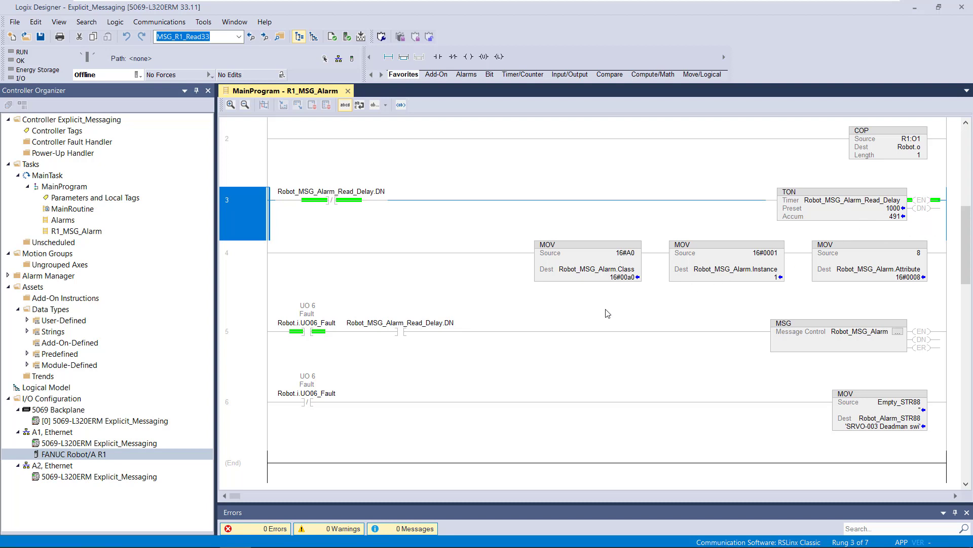
click(406, 333)
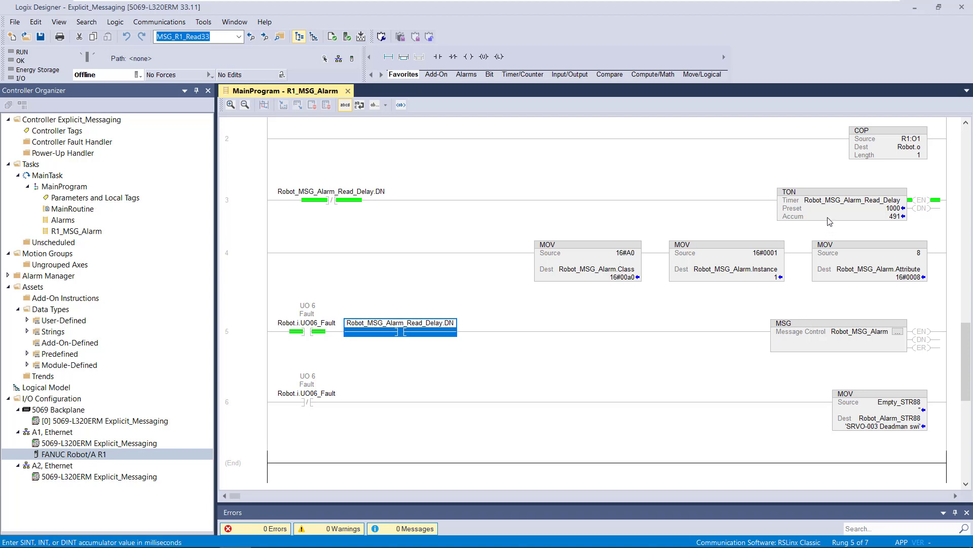
mouse_move(831, 217)
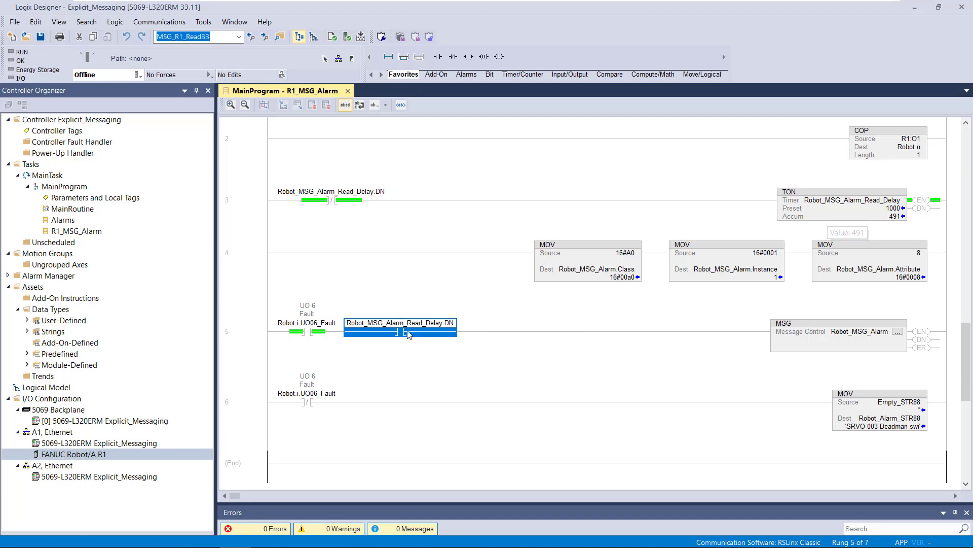
- Examine rung 5 of R1_MSG_Alarm, focusing on the Robot.i.UO06_Fault contact that enables the message read
click(319, 332)
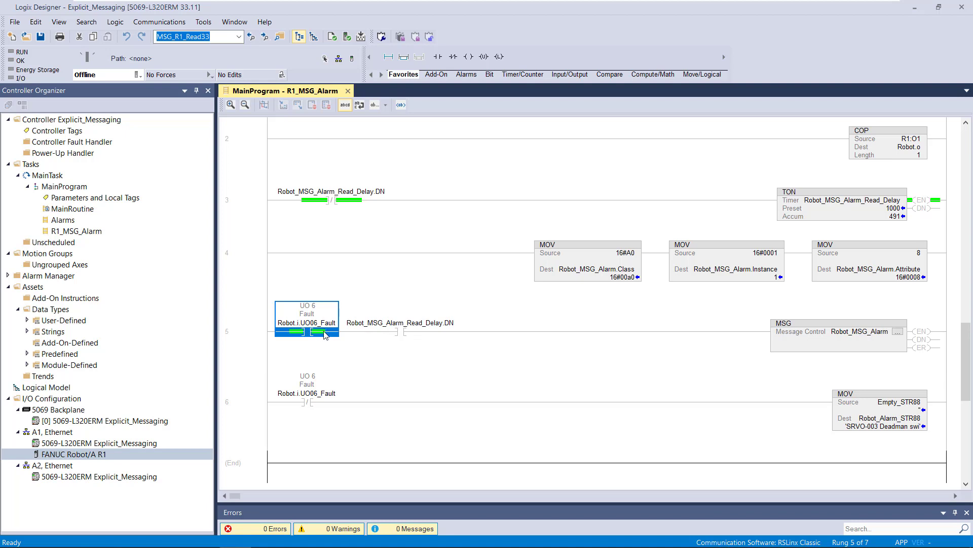
mouse_move(312, 327)
click(260, 333)
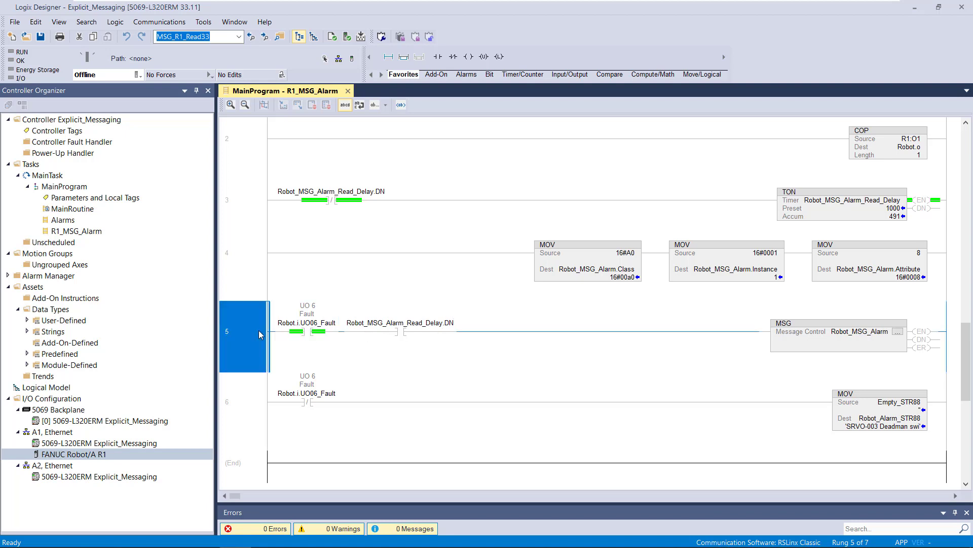
- Open the Robot_MSG_Alarm message configuration on rung 5 and examine its CIP Generic class setting and the available destination element tags
click(817, 328)
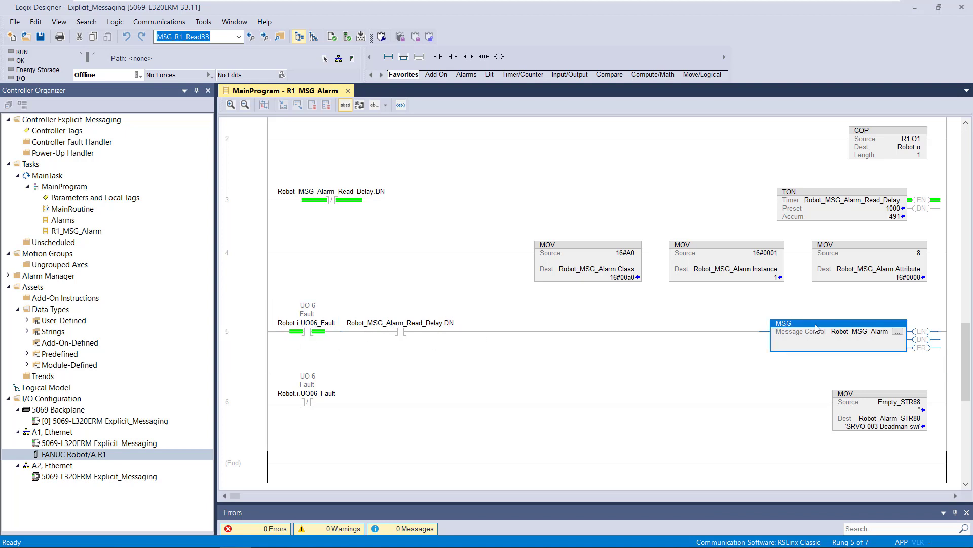
click(899, 332)
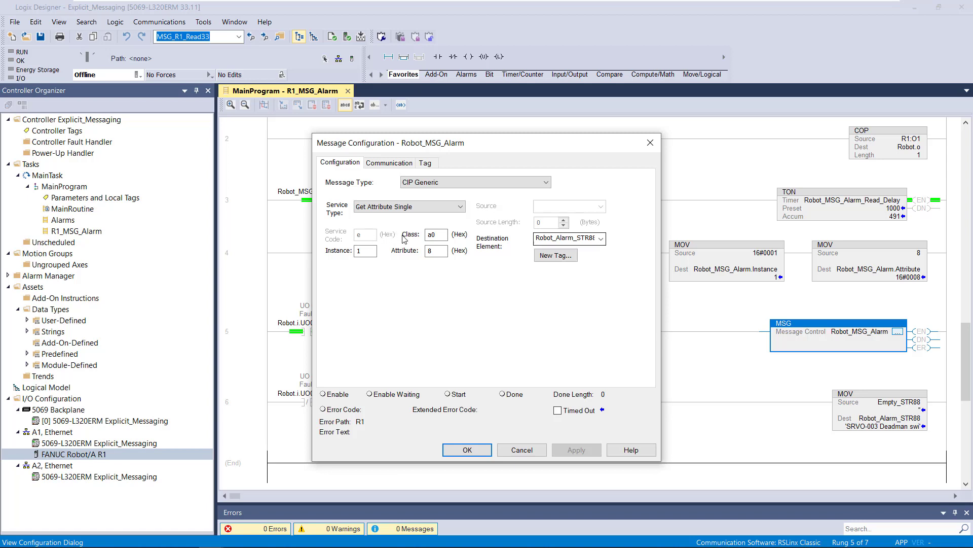
click(431, 240)
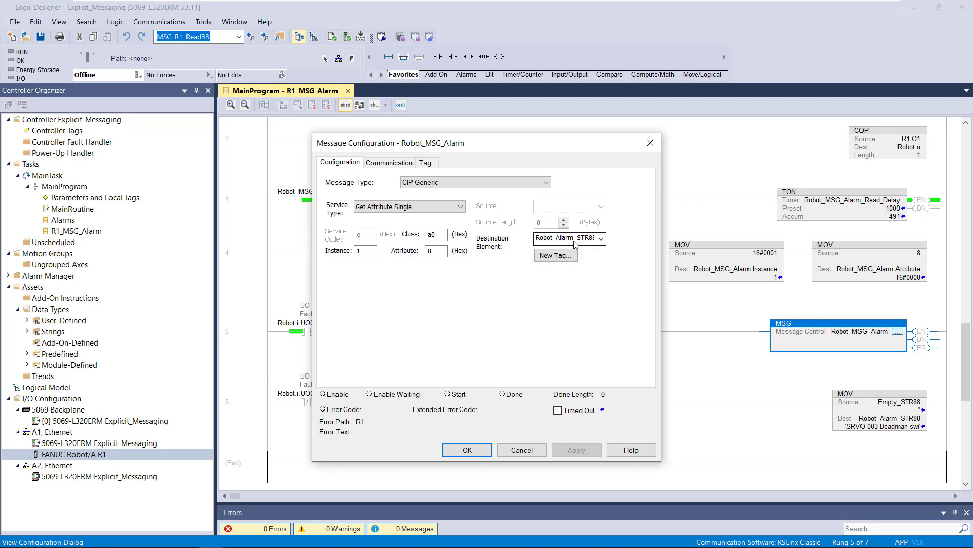
click(602, 240)
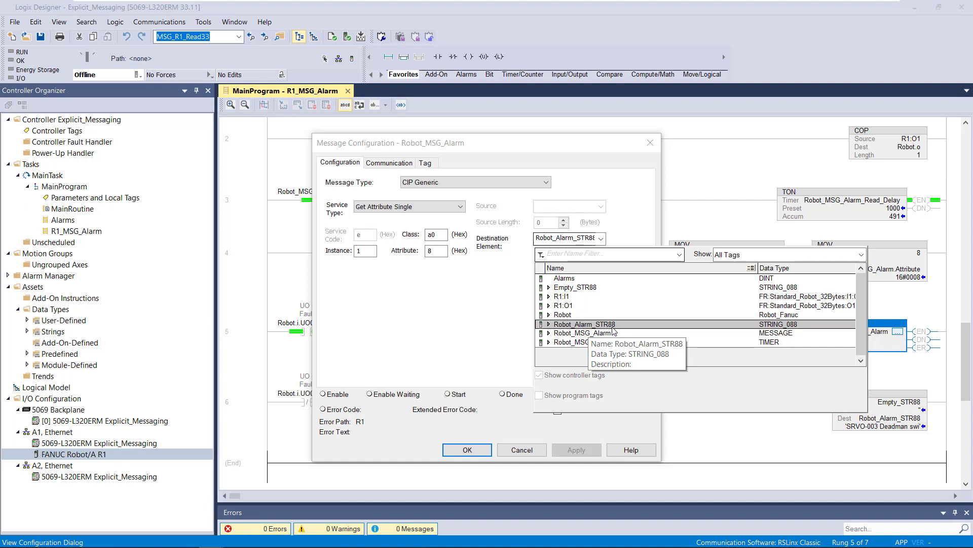
click(514, 322)
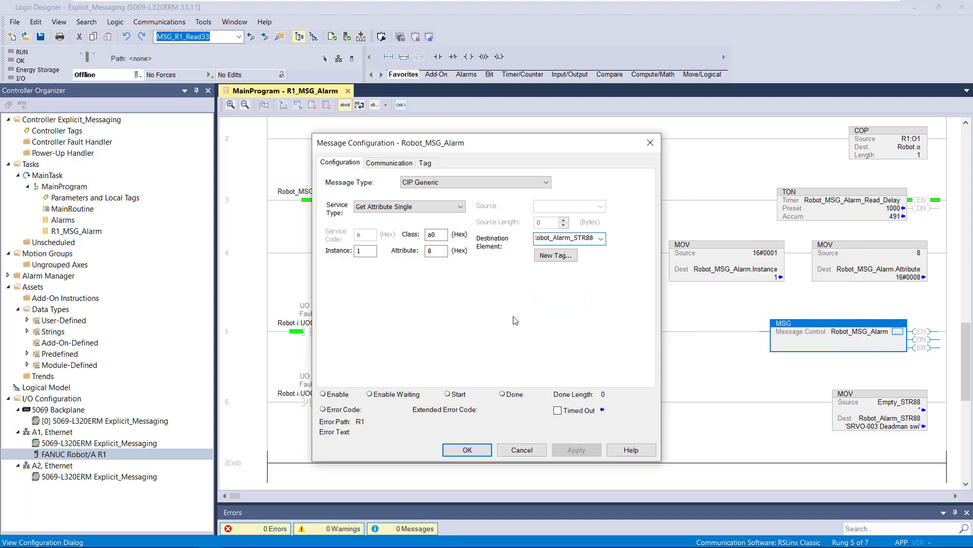
- Review the message's communication path by browsing to FANUC Robot/A R1 without accepting a change, and close the message configuration
click(390, 164)
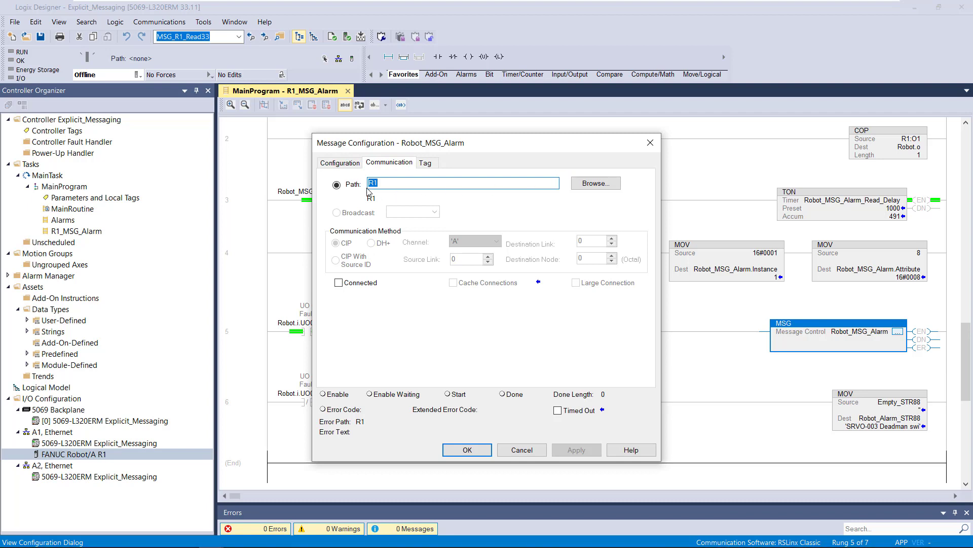
click(605, 186)
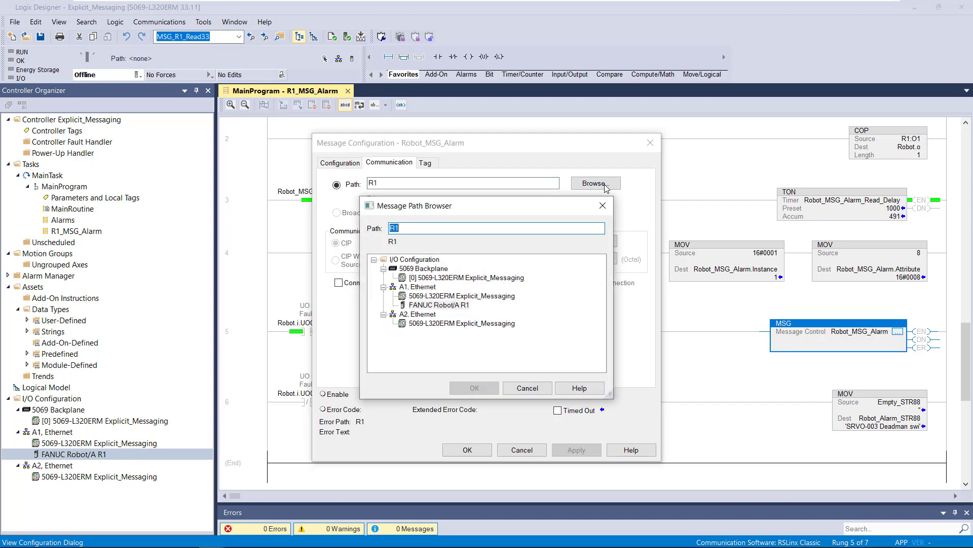
click(451, 306)
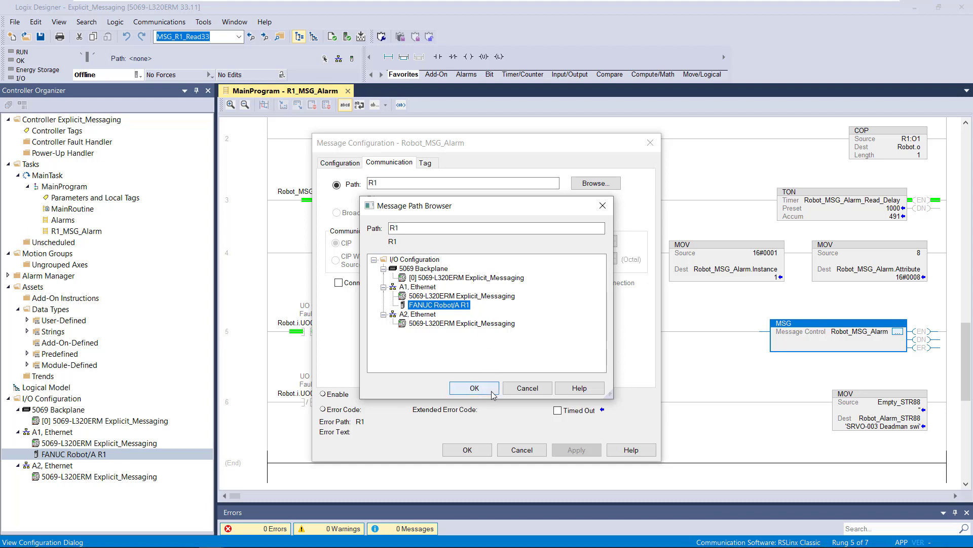
click(509, 389)
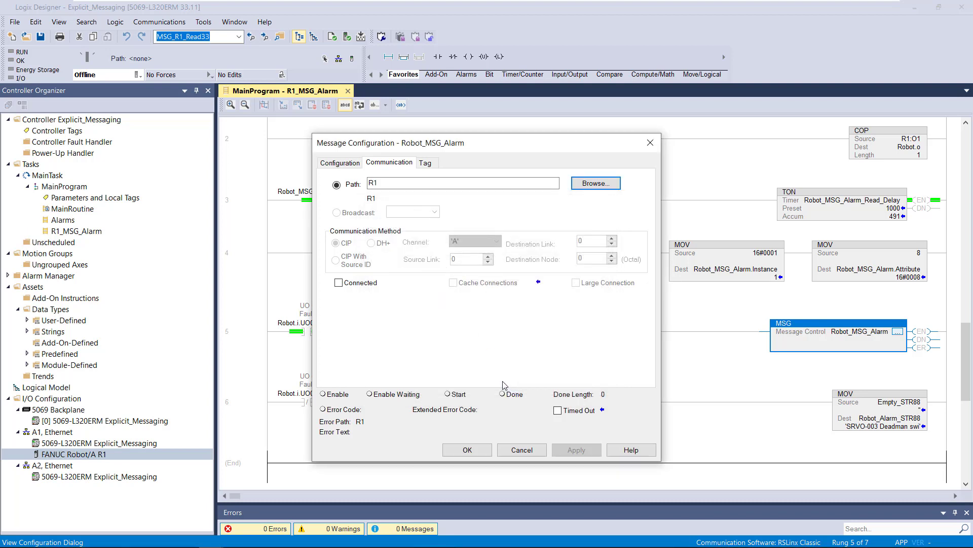
click(340, 162)
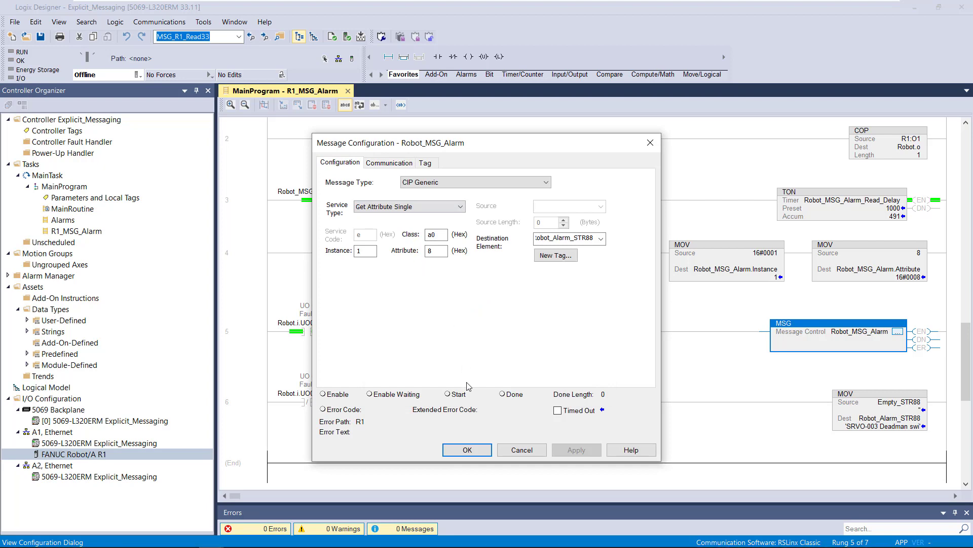
click(468, 450)
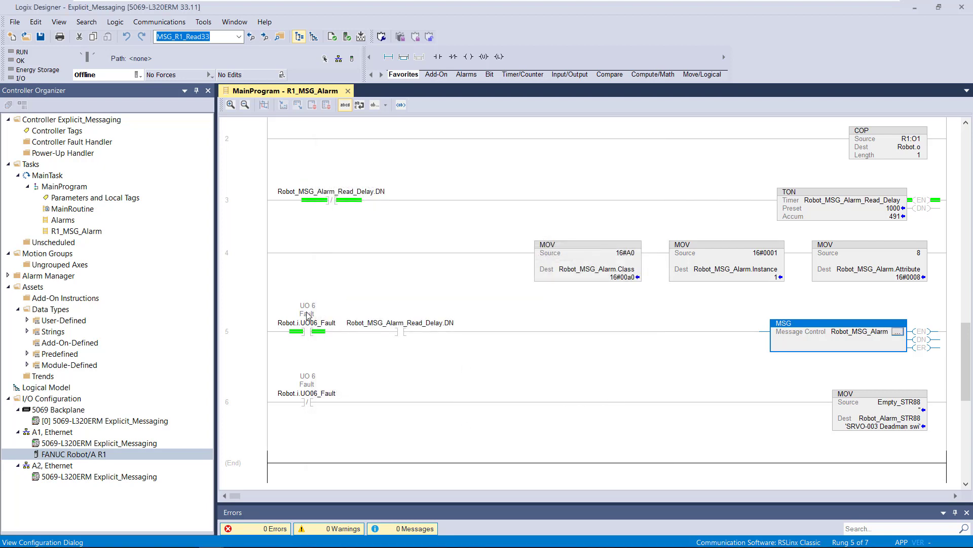
- Monitor rung 6's MOV destination tag Robot_Alarm_STR88 and view its full string in the String Browser without changing it
mouse_move(303, 323)
mouse_move(320, 334)
mouse_move(898, 425)
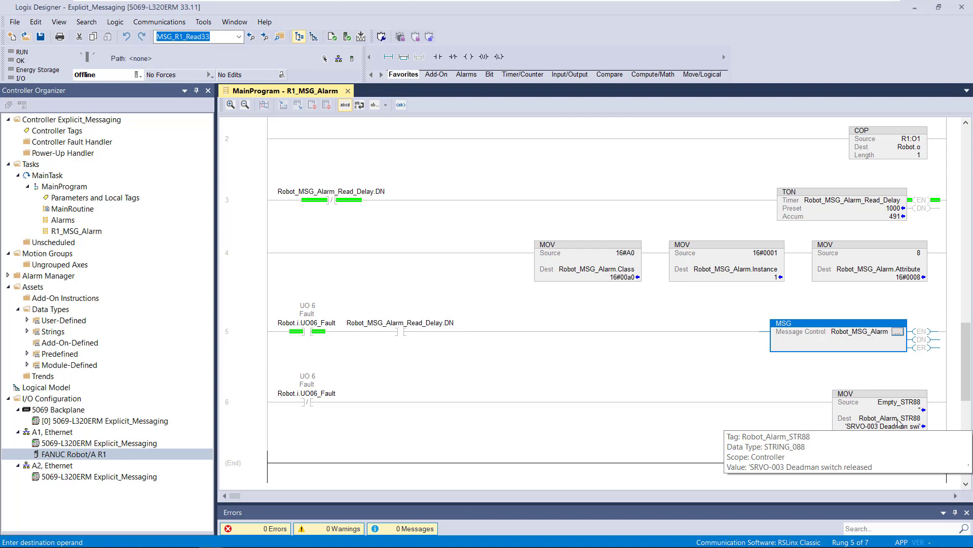
right_click(899, 421)
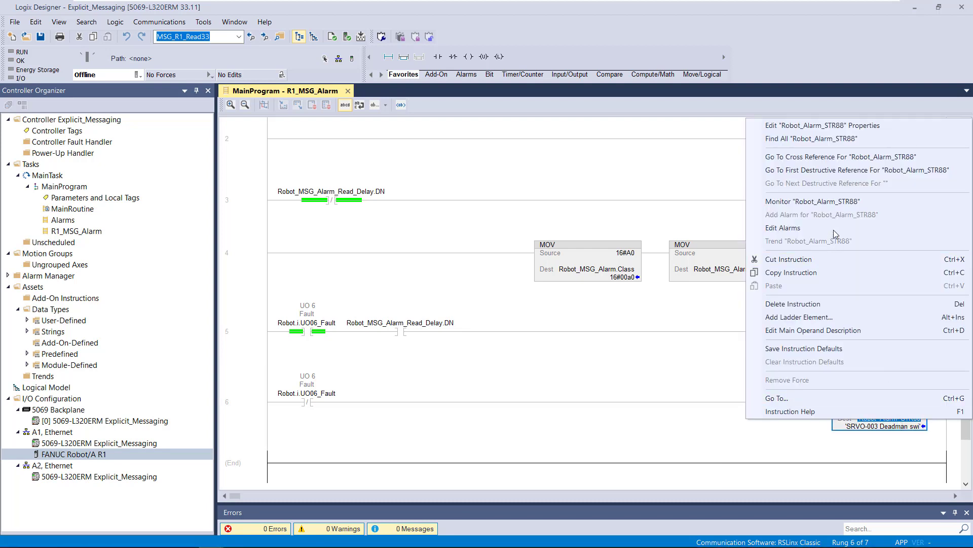
click(838, 203)
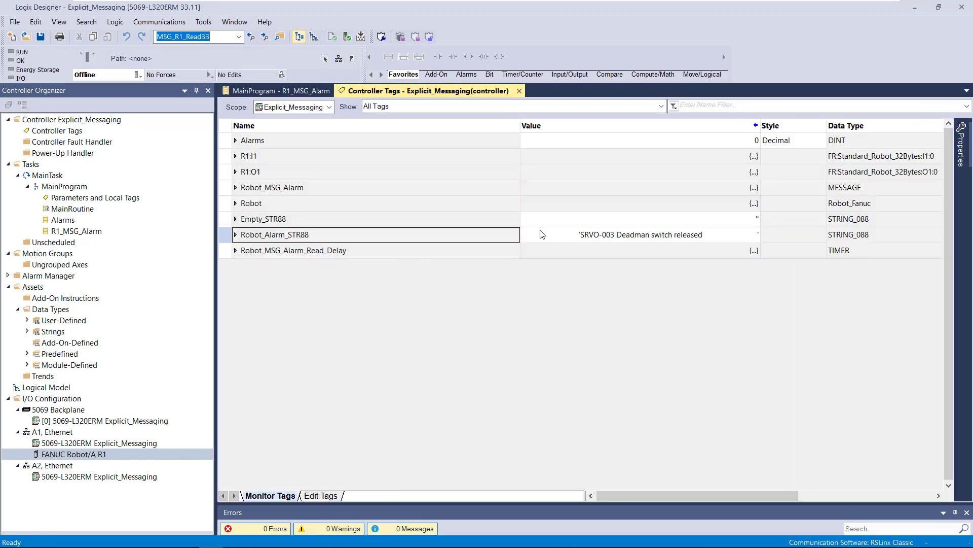
double_click(529, 235)
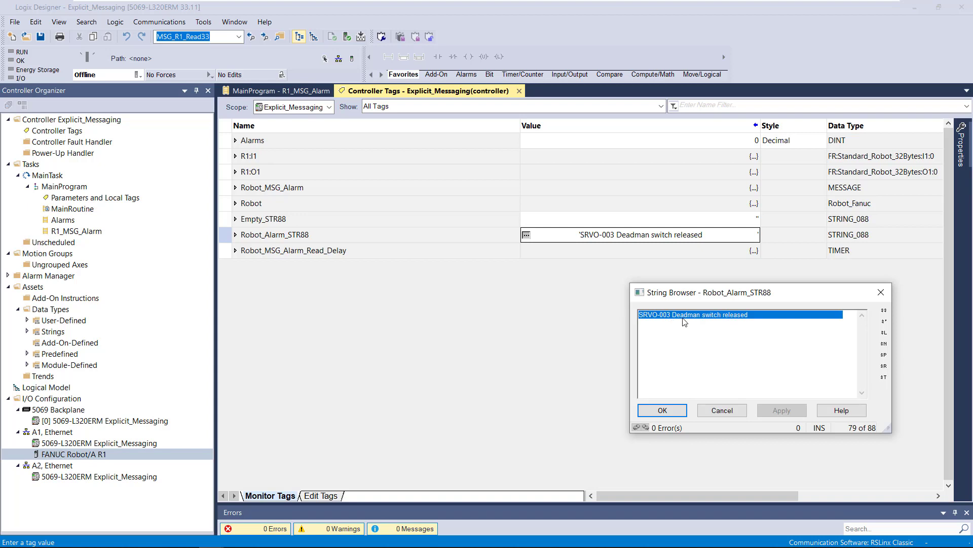
click(712, 413)
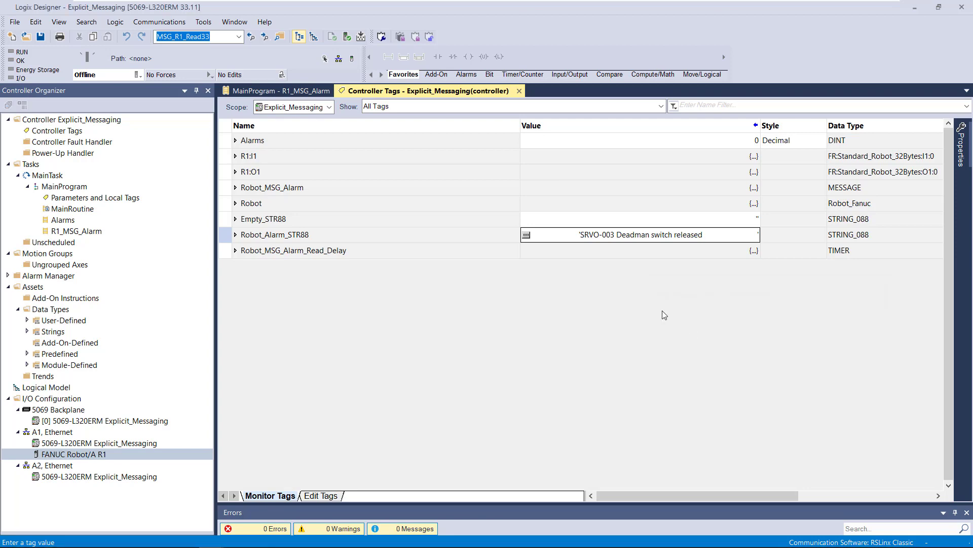
- Return to the R1_MSG_Alarm ladder, monitor Robot_Alarm_STR88 from rung 6 once more, and go back to the routine
click(314, 93)
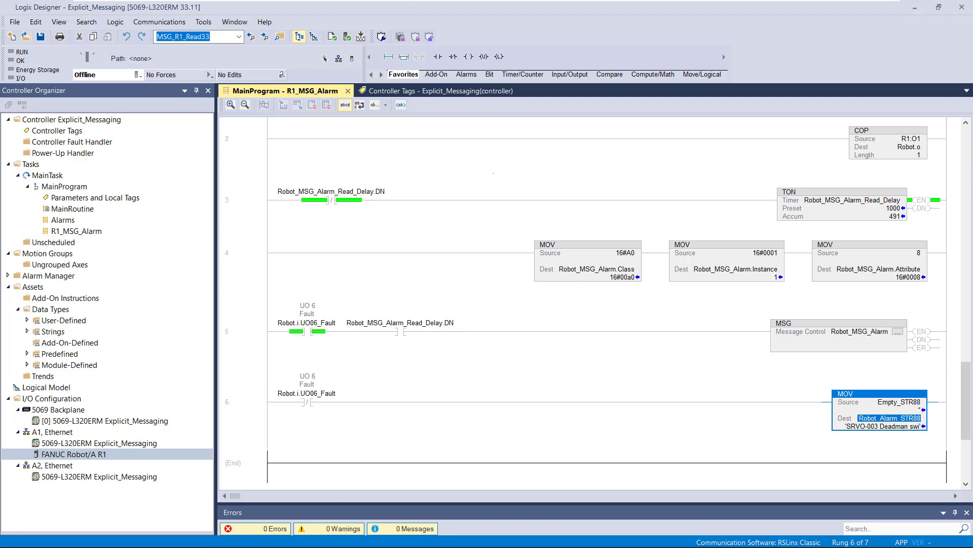
key(alt+Tab)
mouse_move(897, 419)
right_click(899, 421)
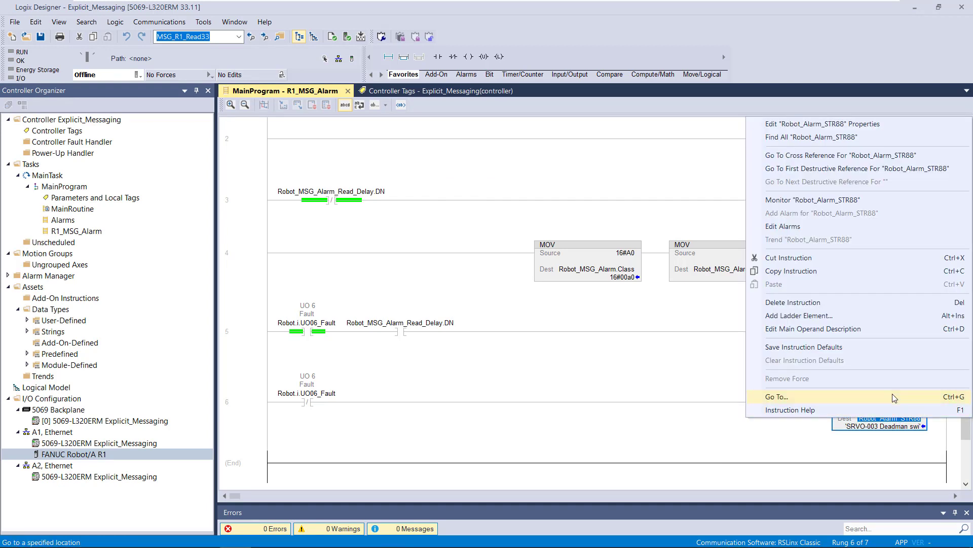
click(855, 202)
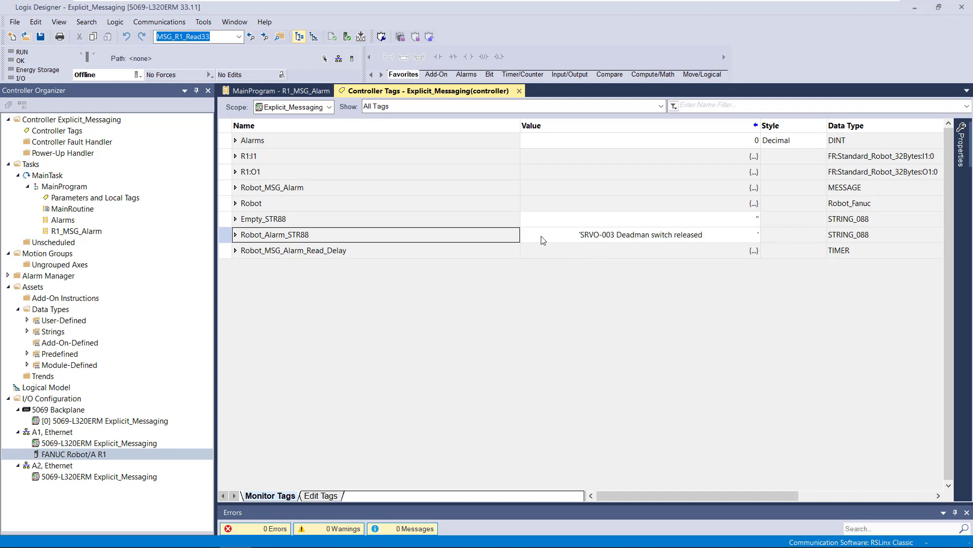
click(282, 91)
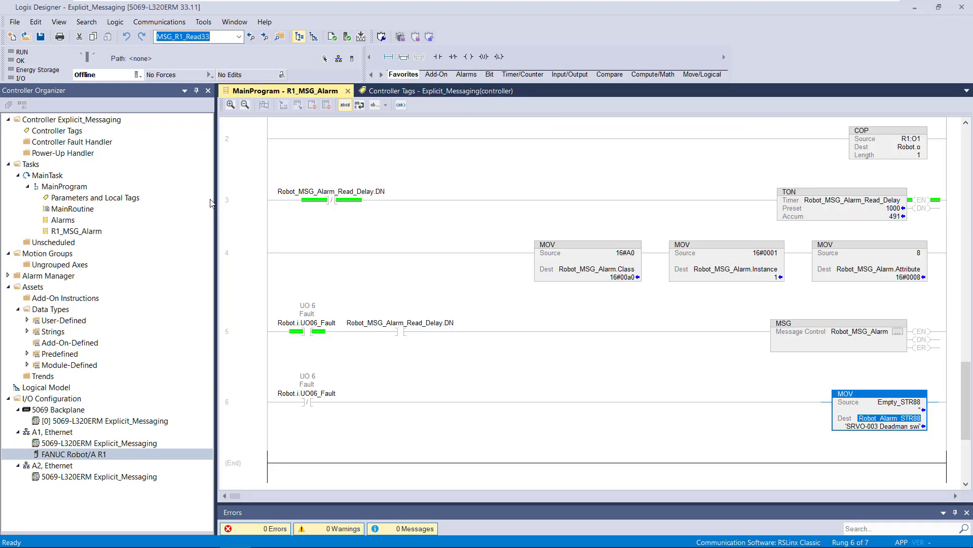
- Open MainProgram's Alarms routine and examine rung 1's Robot.i.UO06_Fault contact and Alarms.0 coil
double_click(66, 221)
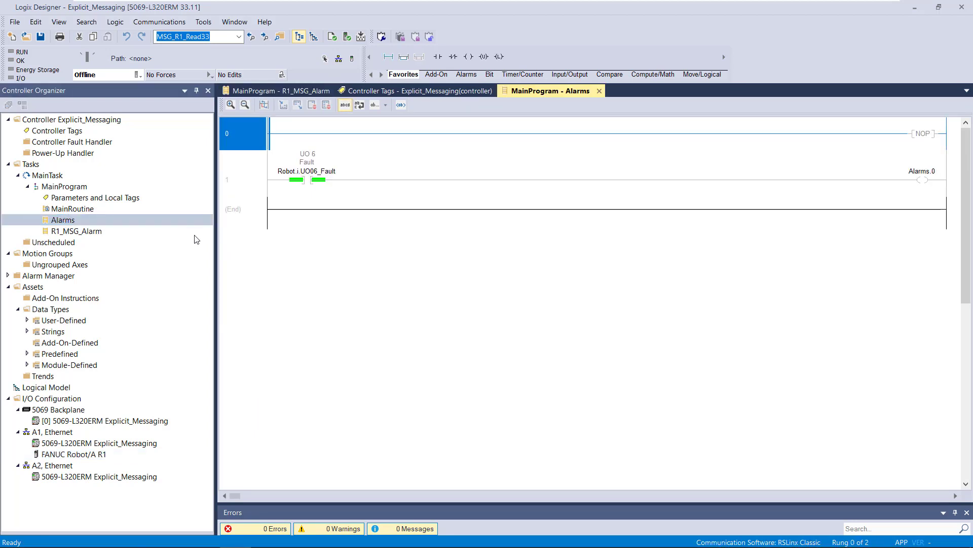
click(314, 185)
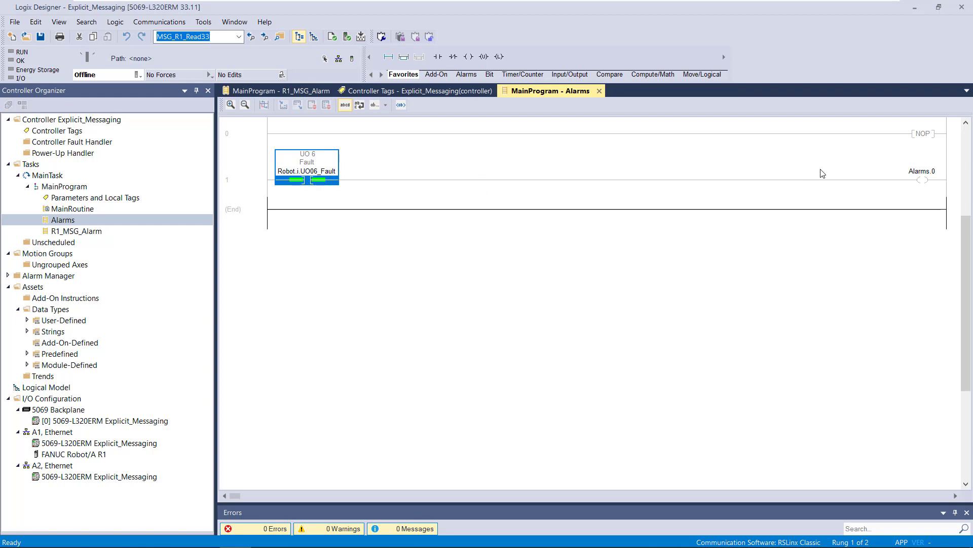
click(921, 176)
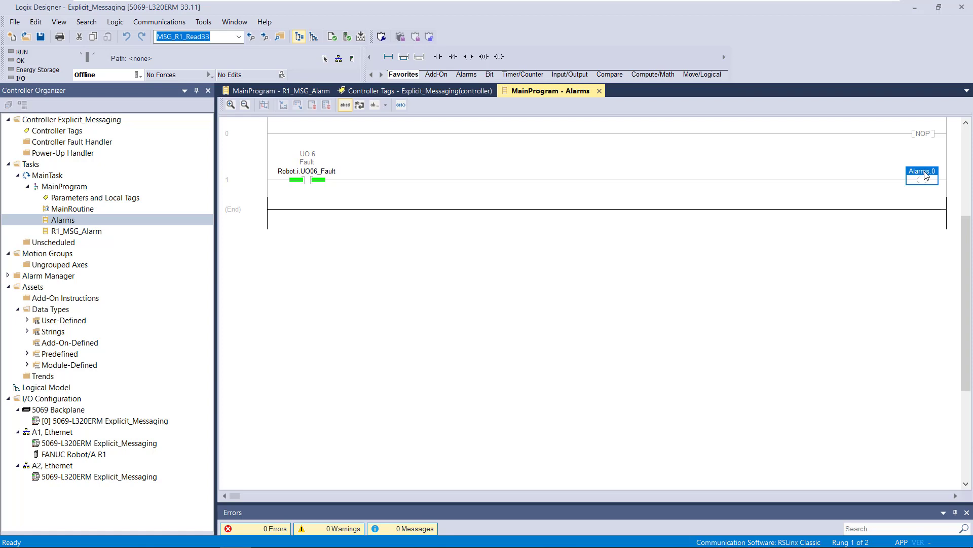
- Switch to FactoryTalk View Studio and open the Communication Setup under FactoryTalk Linx
key(alt+Tab)
key(alt+Tab)
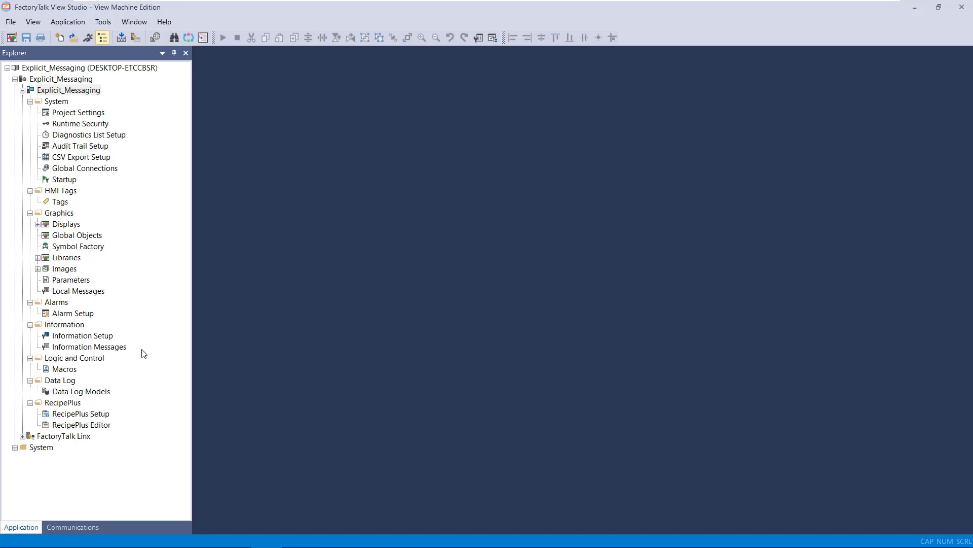
double_click(26, 437)
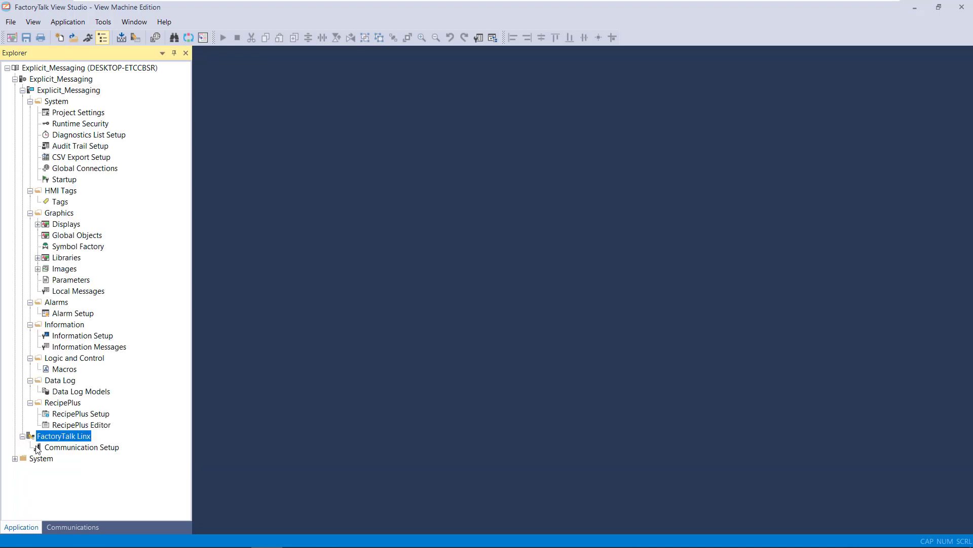
double_click(49, 448)
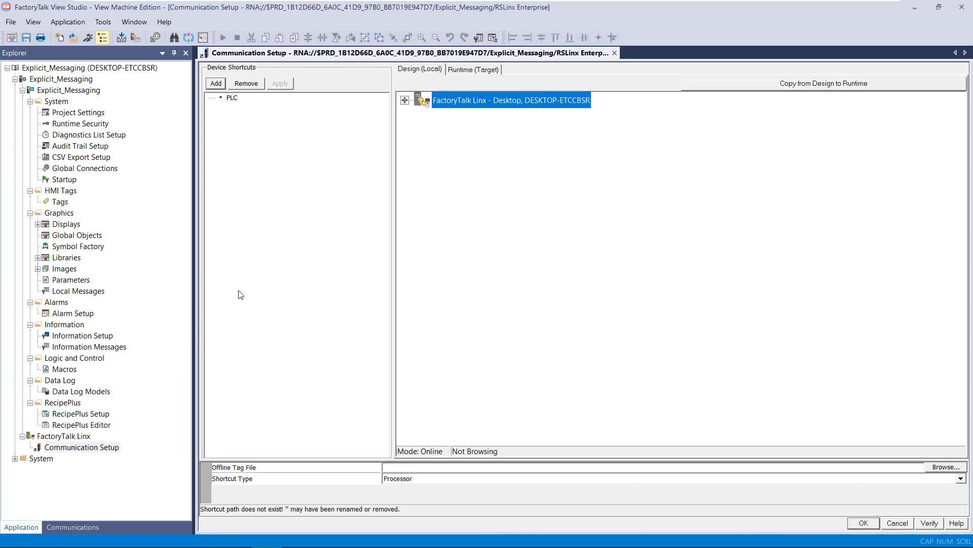
- Inspect the PLC shortcut and the 5069-L320ERM controller at 192.160.1.10 under EtherNet, and close the Communication Setup without applying a path
click(232, 99)
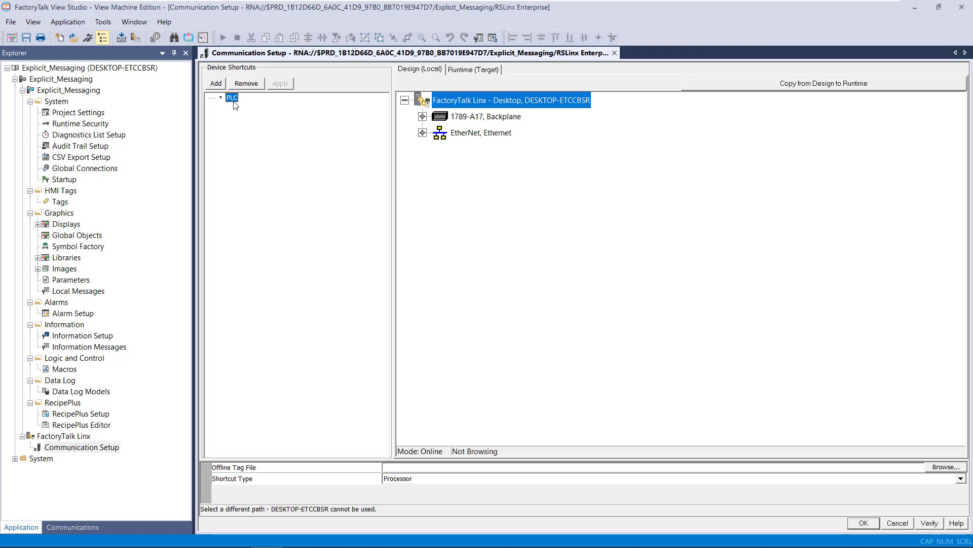
click(422, 133)
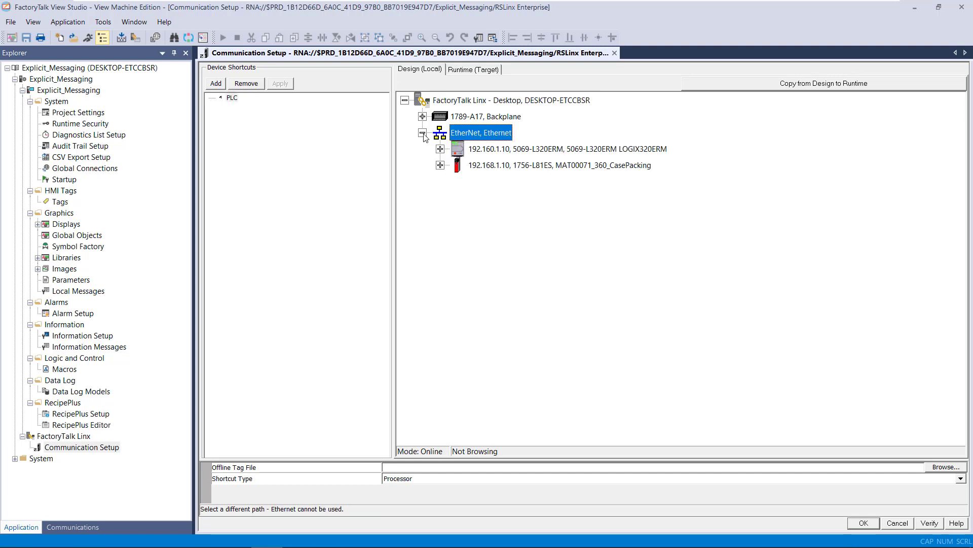
click(462, 152)
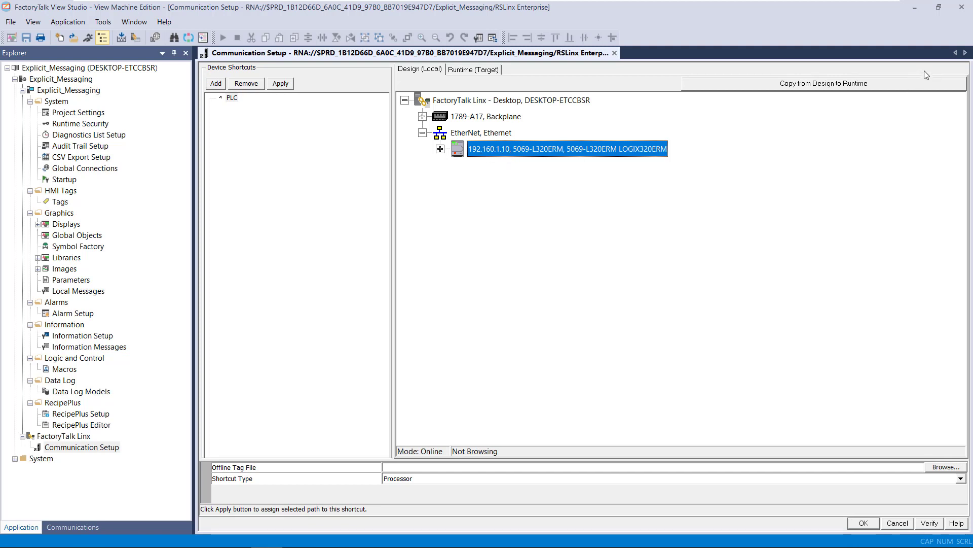
click(615, 53)
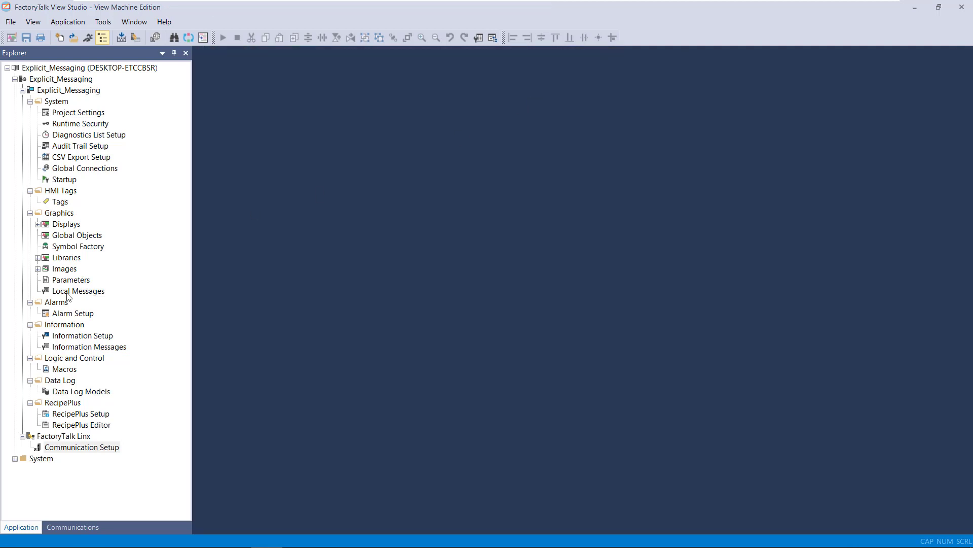
- Open Alarm Setup and examine the alarm messages, highlighting the [PLC]Robot_Alarm_STR88 tag embedded in the Alarm #1 message
double_click(71, 314)
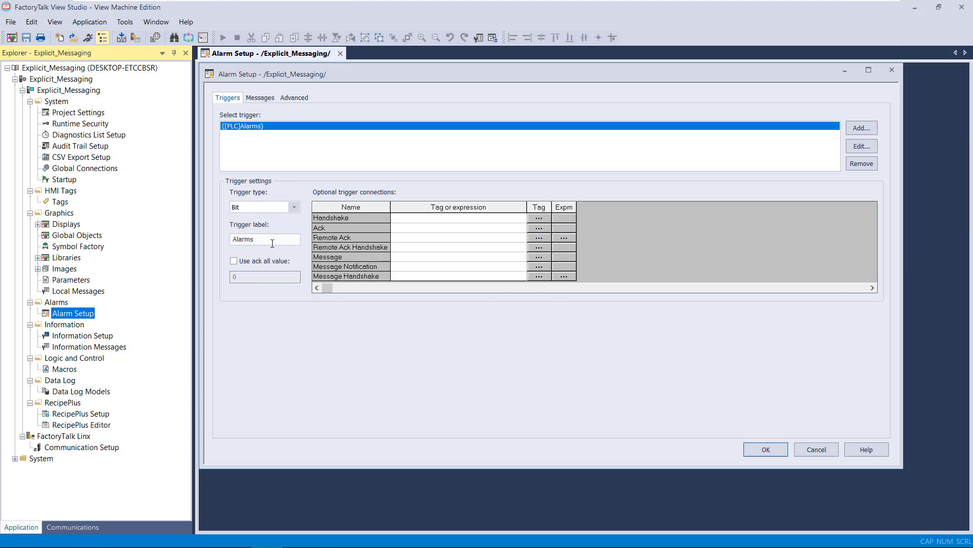
click(264, 101)
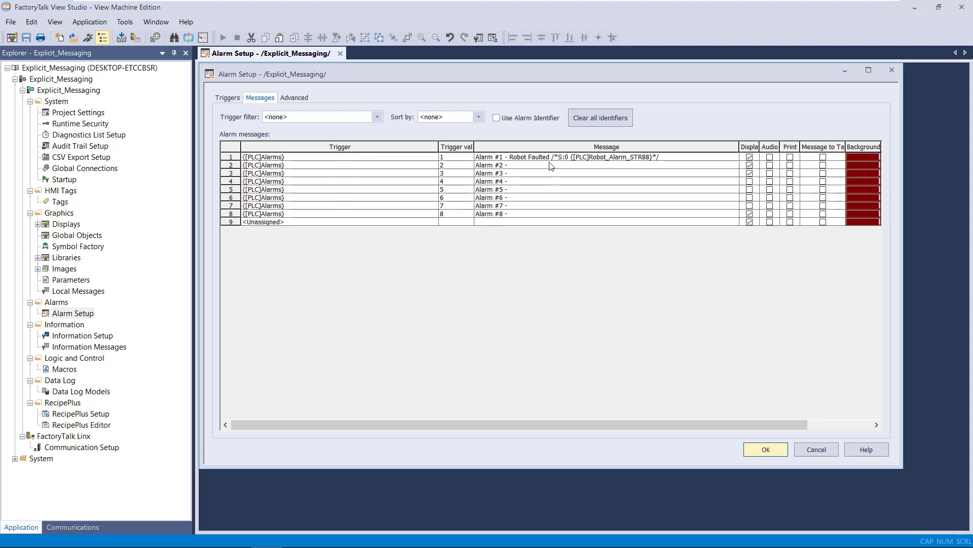
click(578, 159)
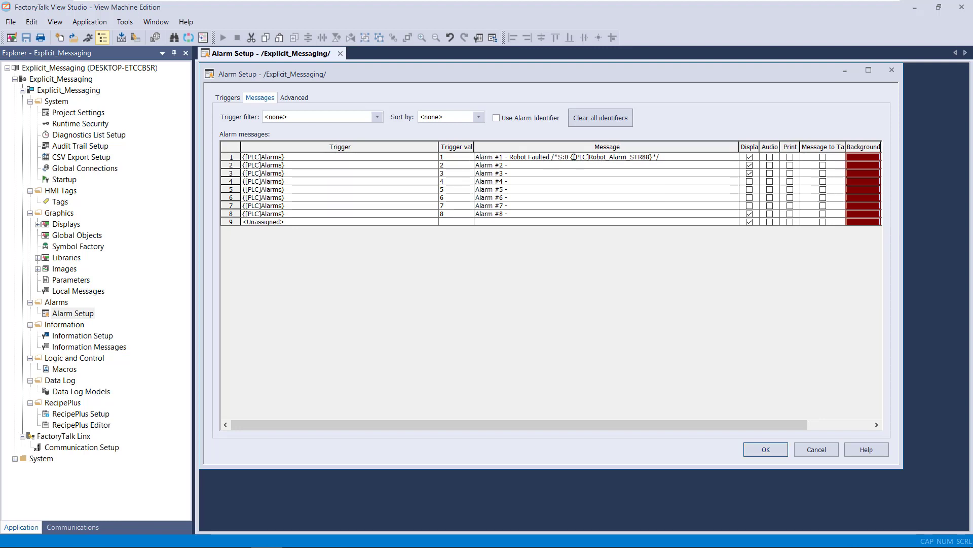
drag(574, 157, 651, 155)
key(ctrl+c)
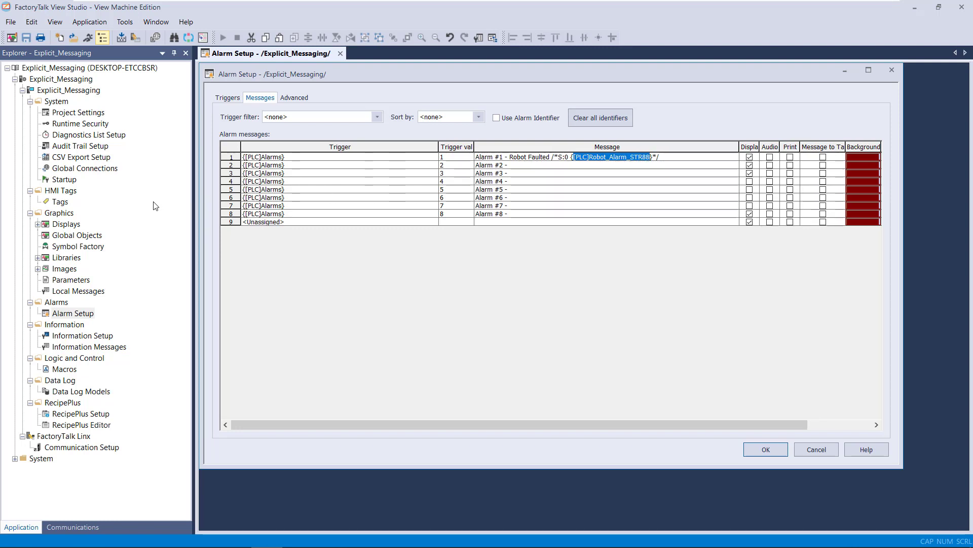
- Open the Alarms display and draw a String Input Enable object in the empty area below the alarm list
click(38, 226)
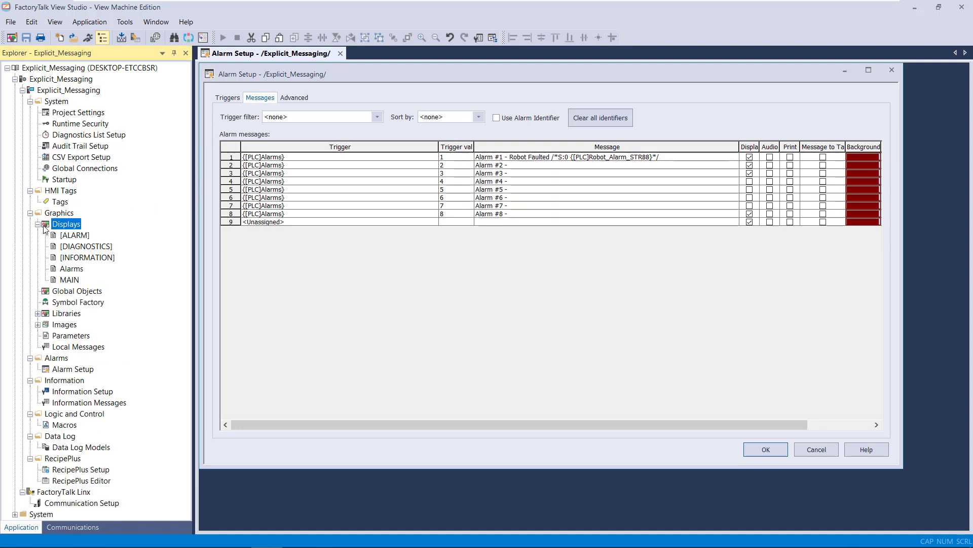
double_click(78, 271)
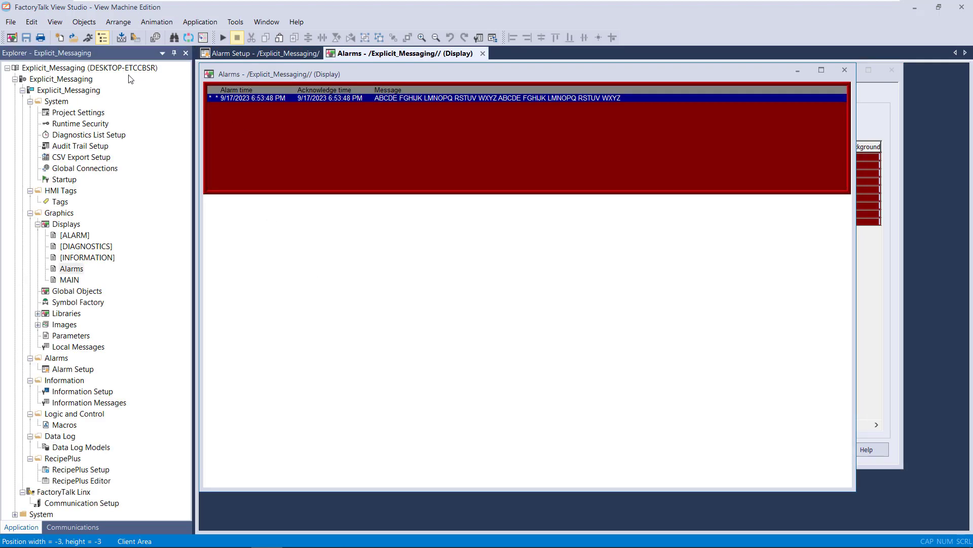
click(84, 22)
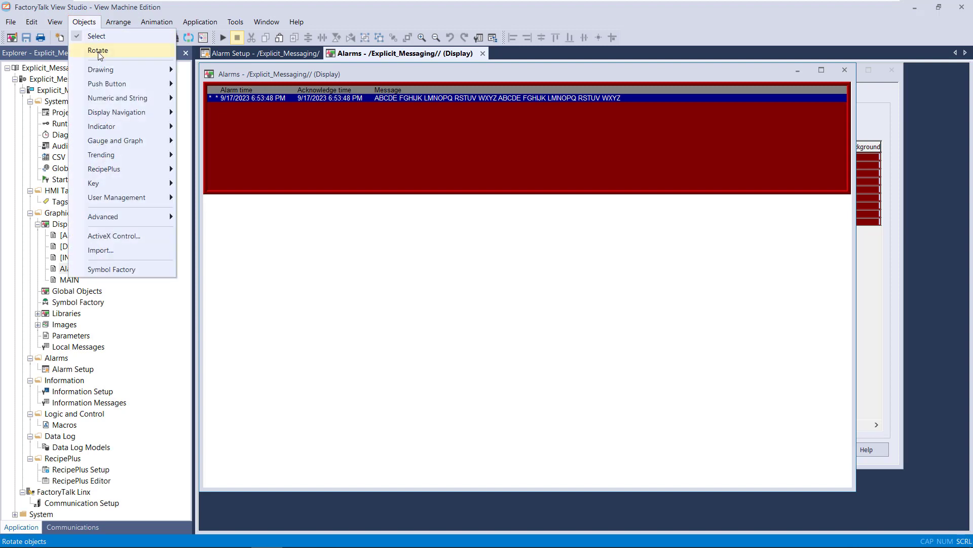
mouse_move(114, 129)
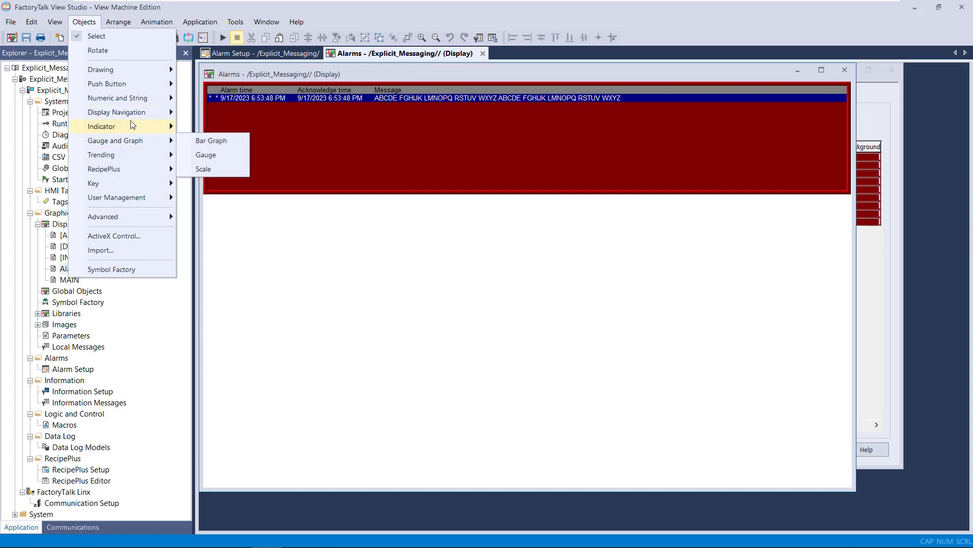
mouse_move(140, 103)
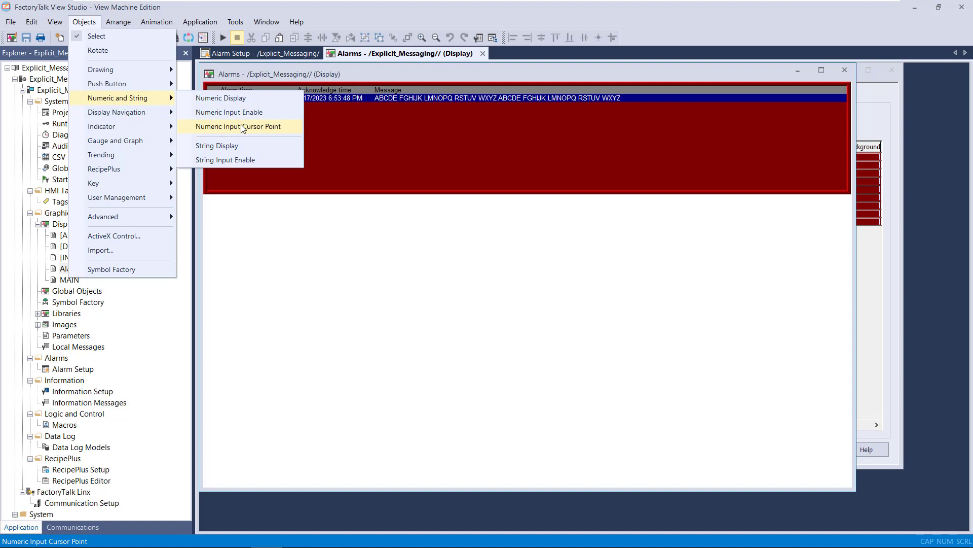
click(238, 160)
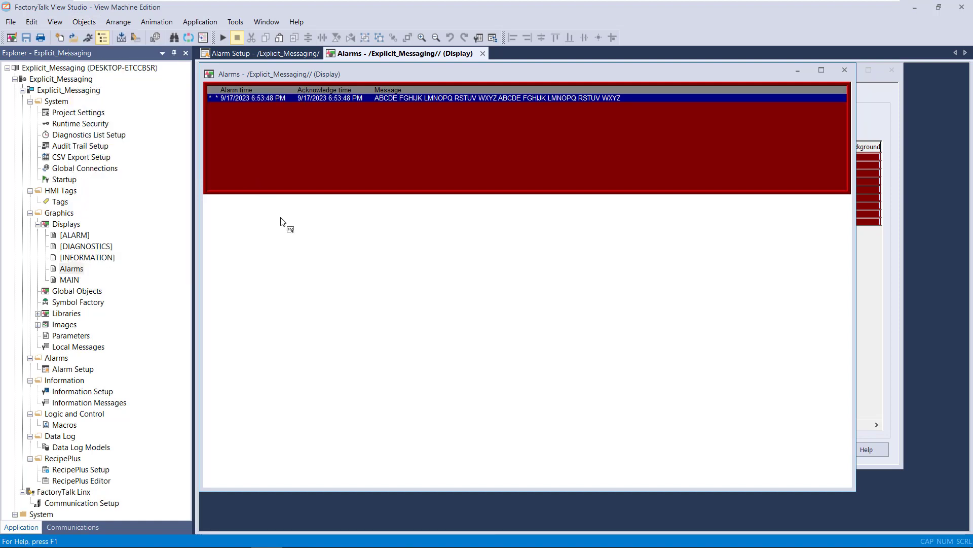
drag(280, 217, 367, 255)
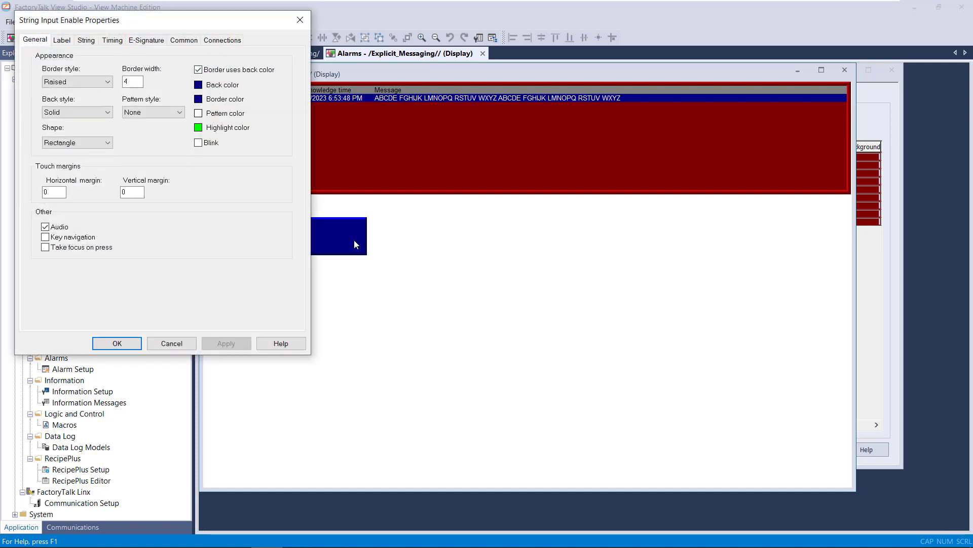
- Insert a string variable for tag [PLC]Robot_Alarm_STR88 in the object's caption, highlight the generated code, and cancel the properties
click(67, 43)
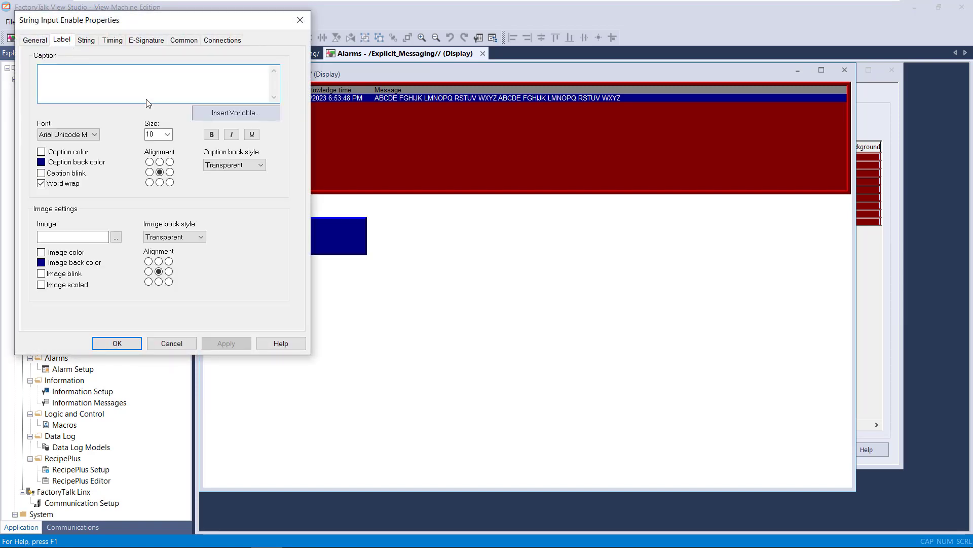
click(209, 114)
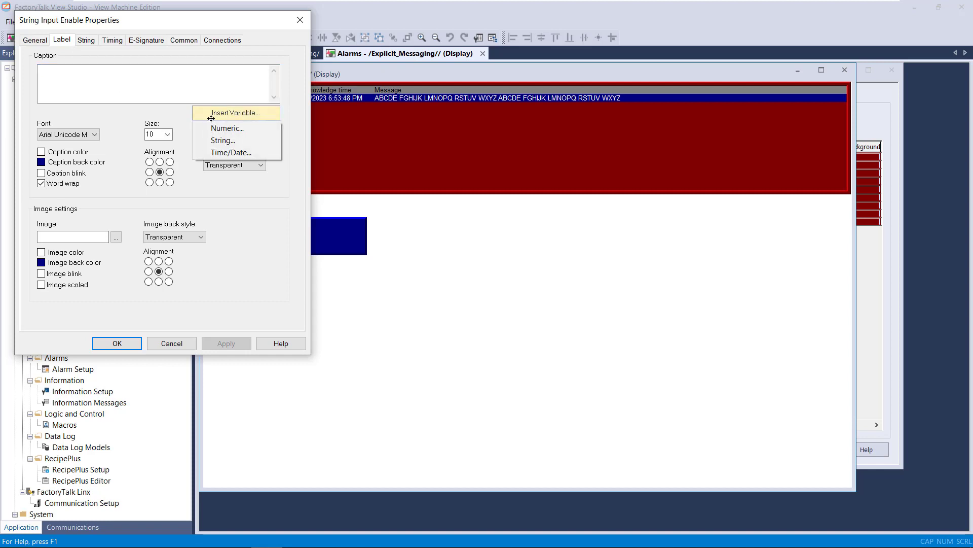
click(226, 142)
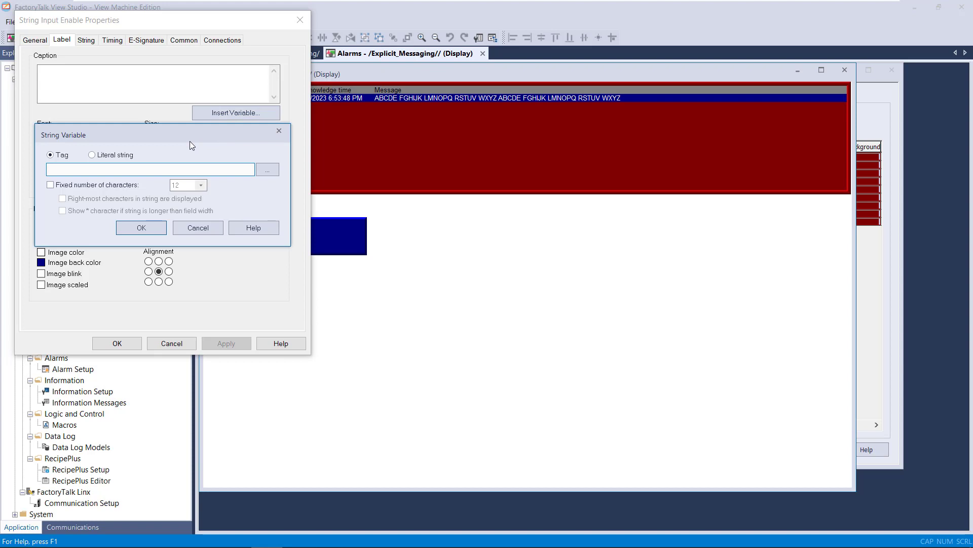
key(ctrl+v)
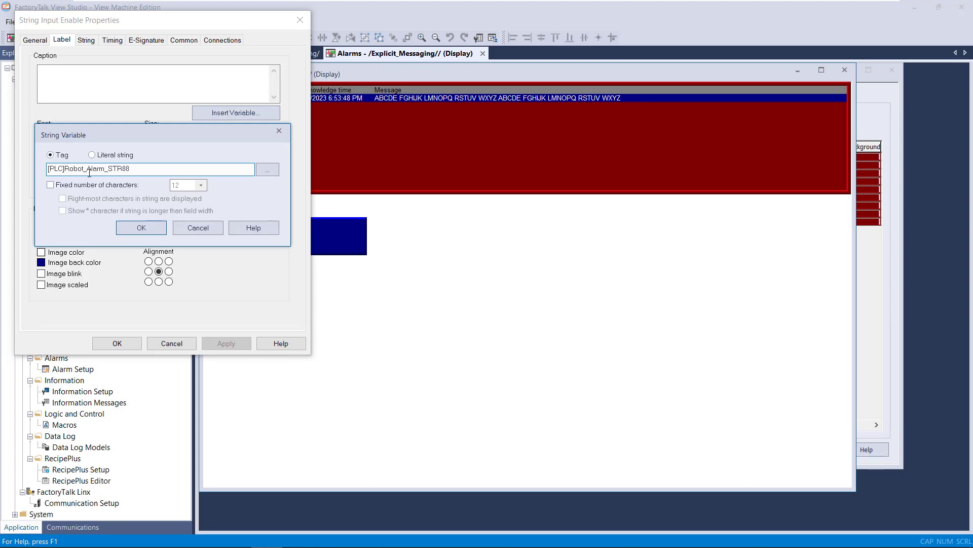
click(141, 228)
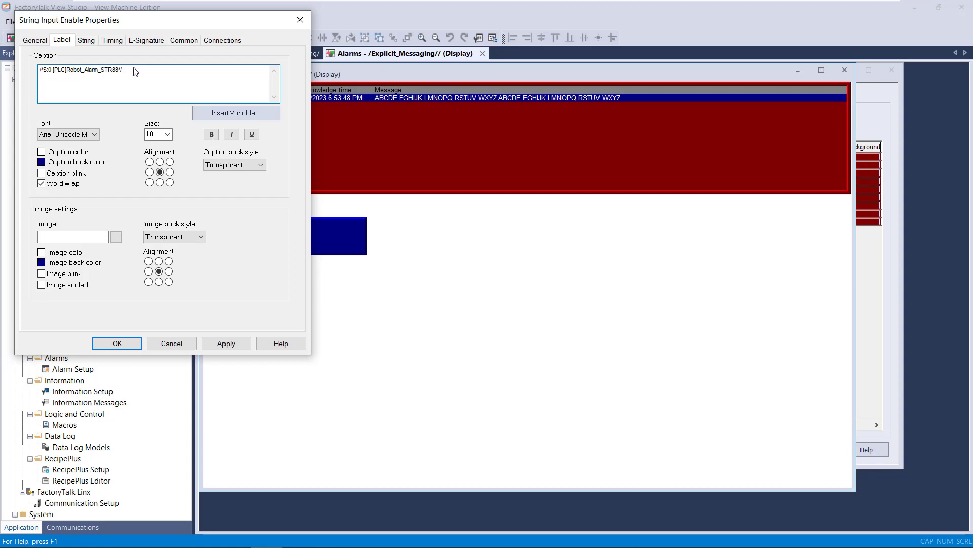
drag(133, 71, 37, 78)
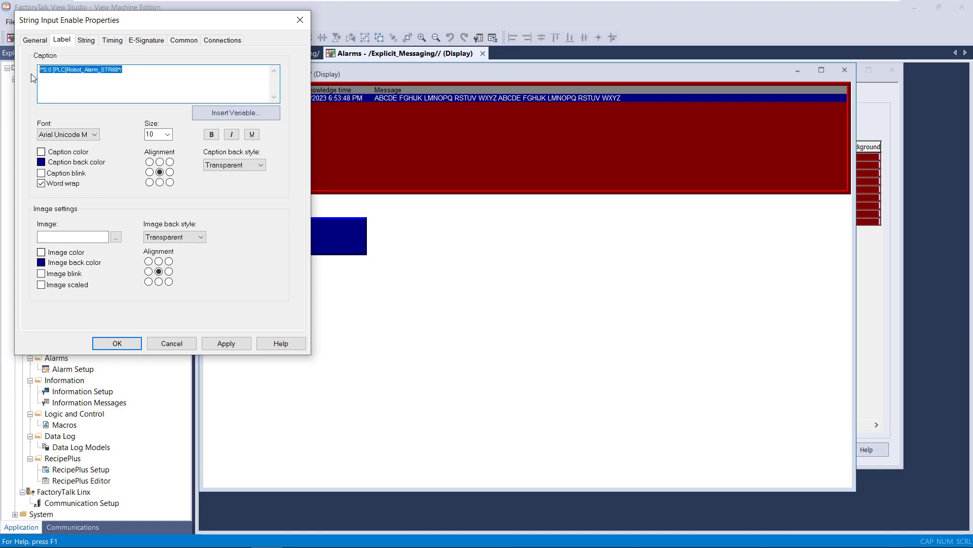
click(166, 344)
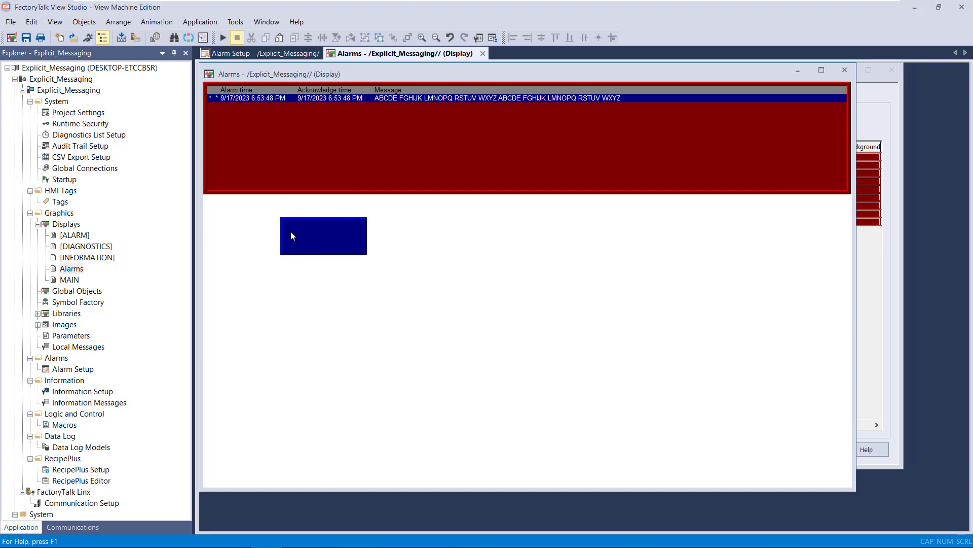
- Reopen the String Input Enable object's properties, cancel them, and delete the object from the Alarms display
double_click(291, 231)
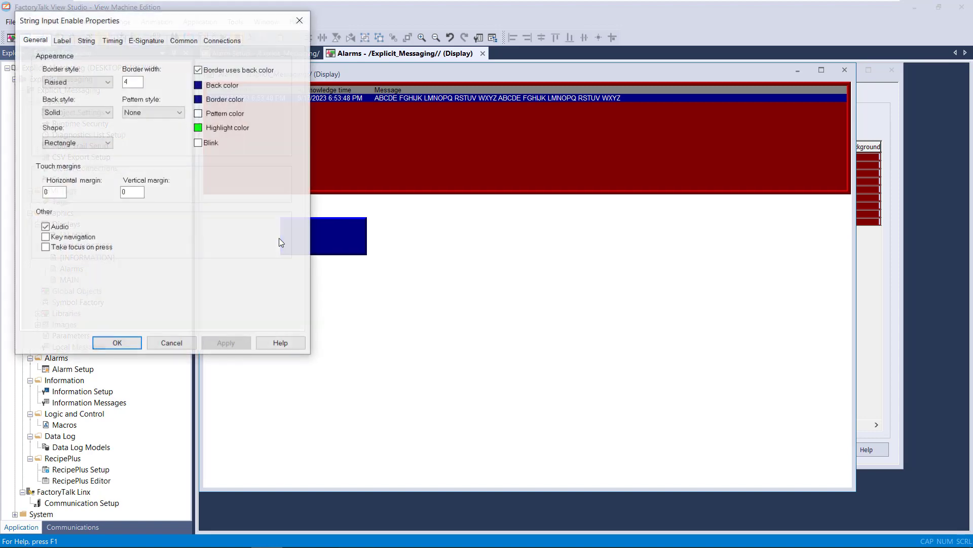
click(191, 344)
click(365, 245)
key(Delete)
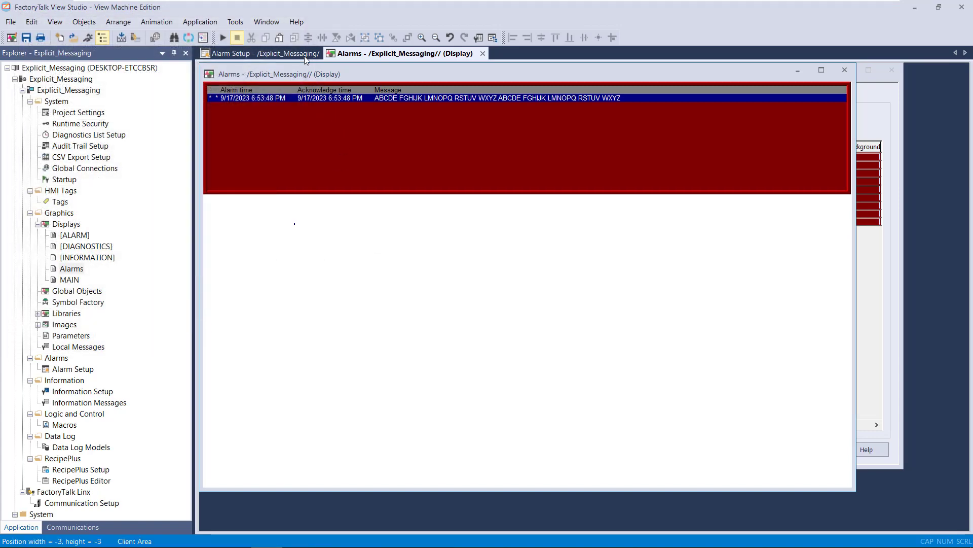
- Close the Alarm Setup without saving and select the tiny leftover String Input Enable object on the Alarms display
click(294, 55)
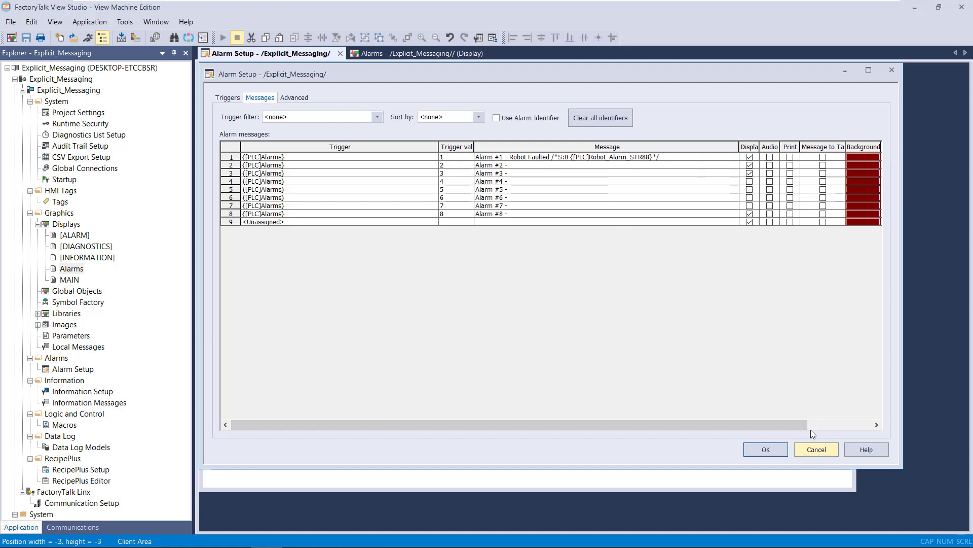
click(829, 449)
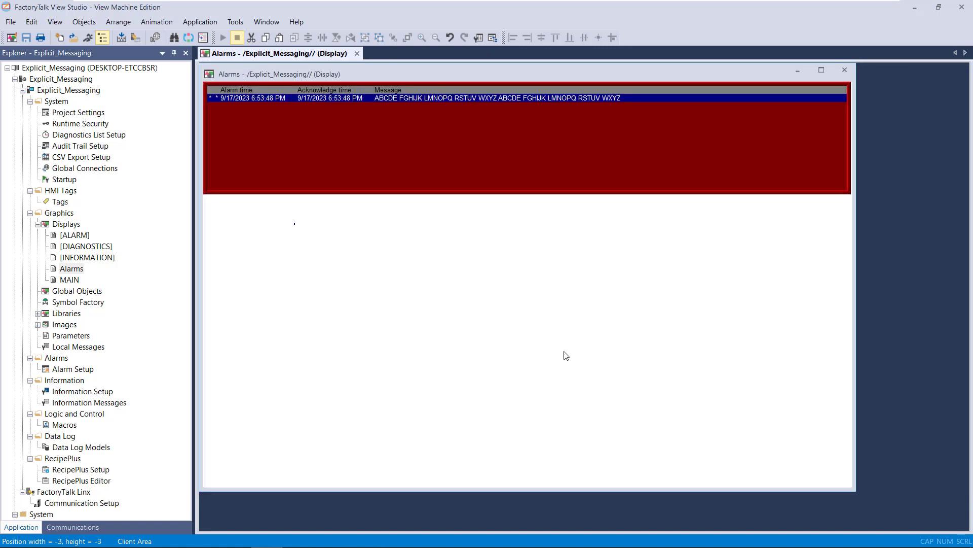
click(295, 223)
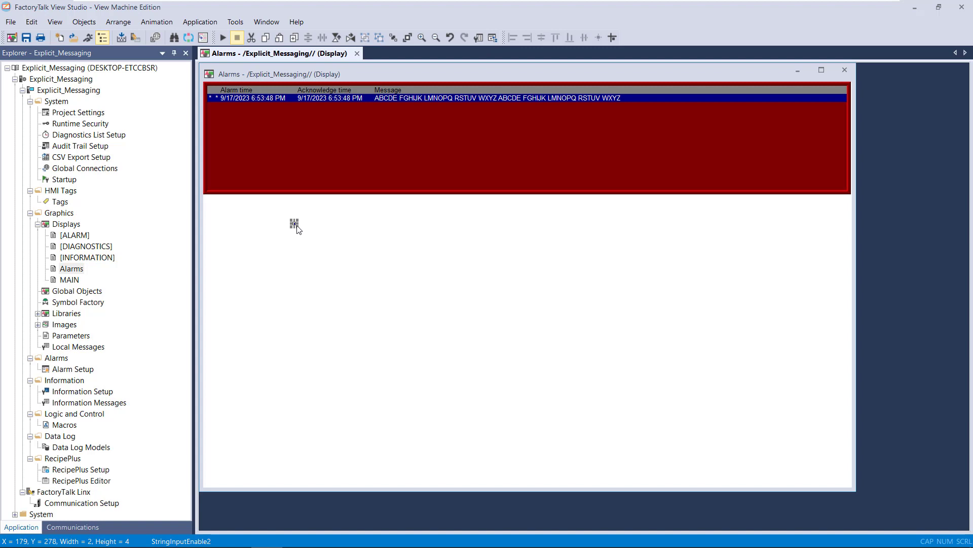
click(298, 230)
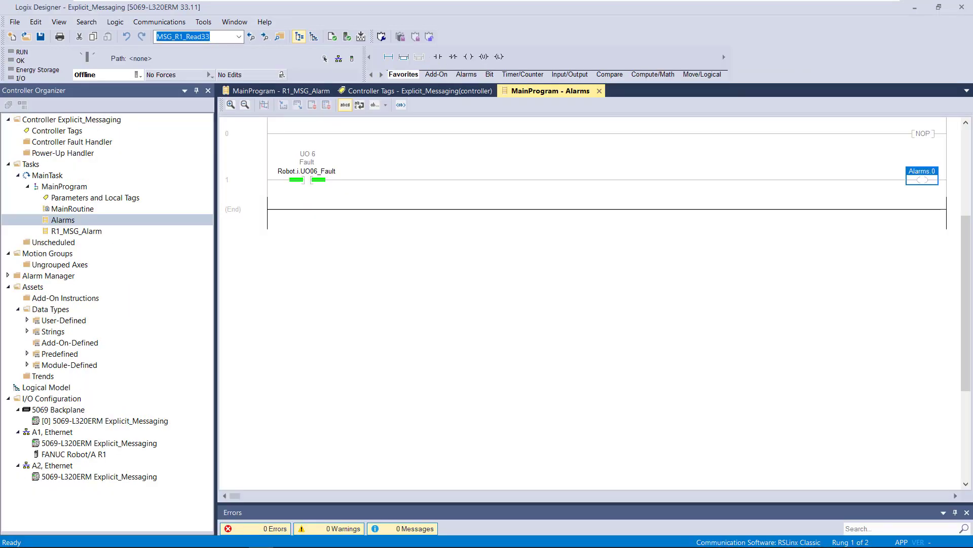
- Switch to Logix Designer and open the Robot_MSG_Alarm message configuration from rung 5 of the R1_MSG_Alarm routine
click(308, 92)
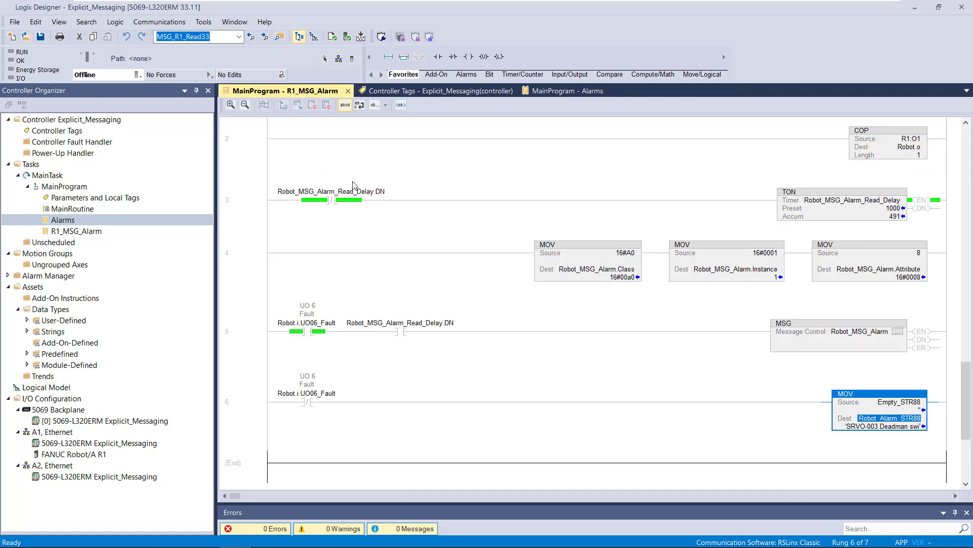
click(791, 326)
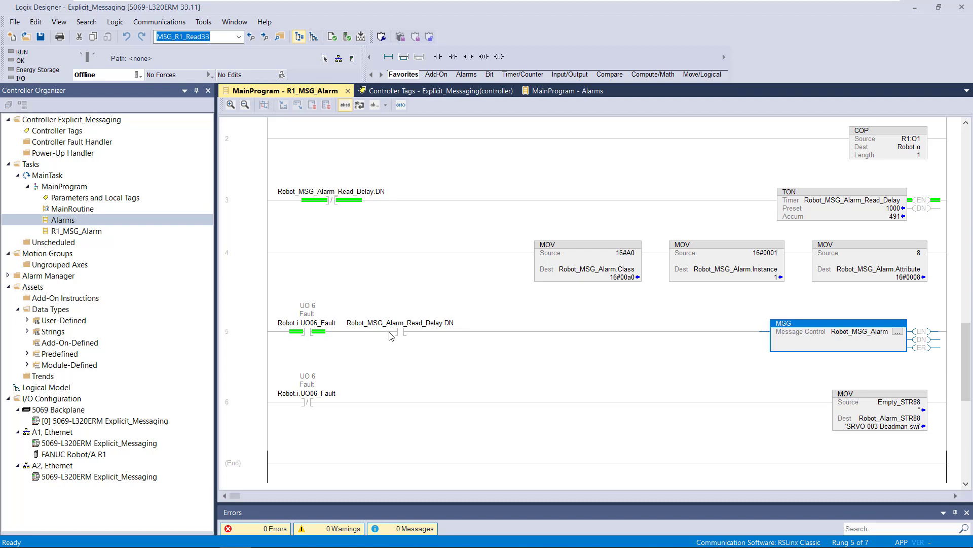
click(898, 333)
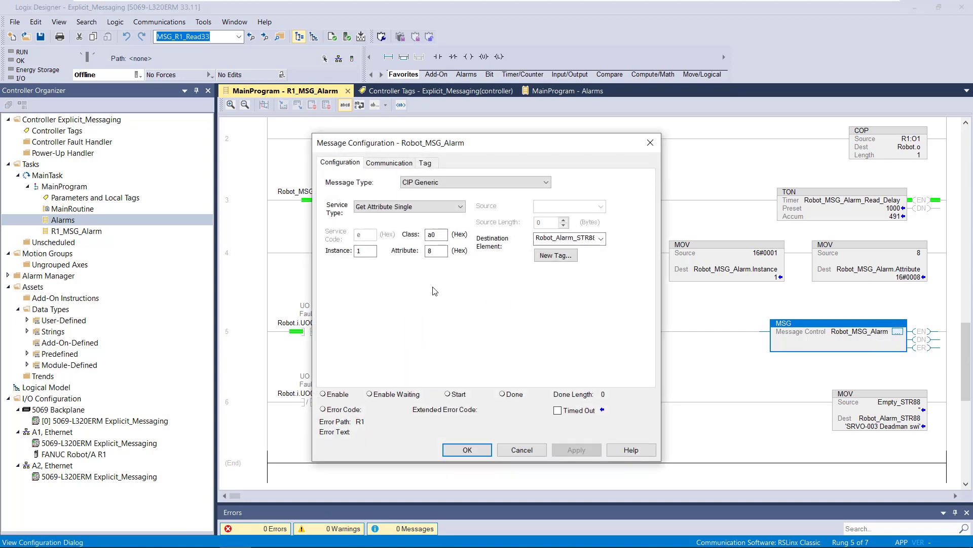